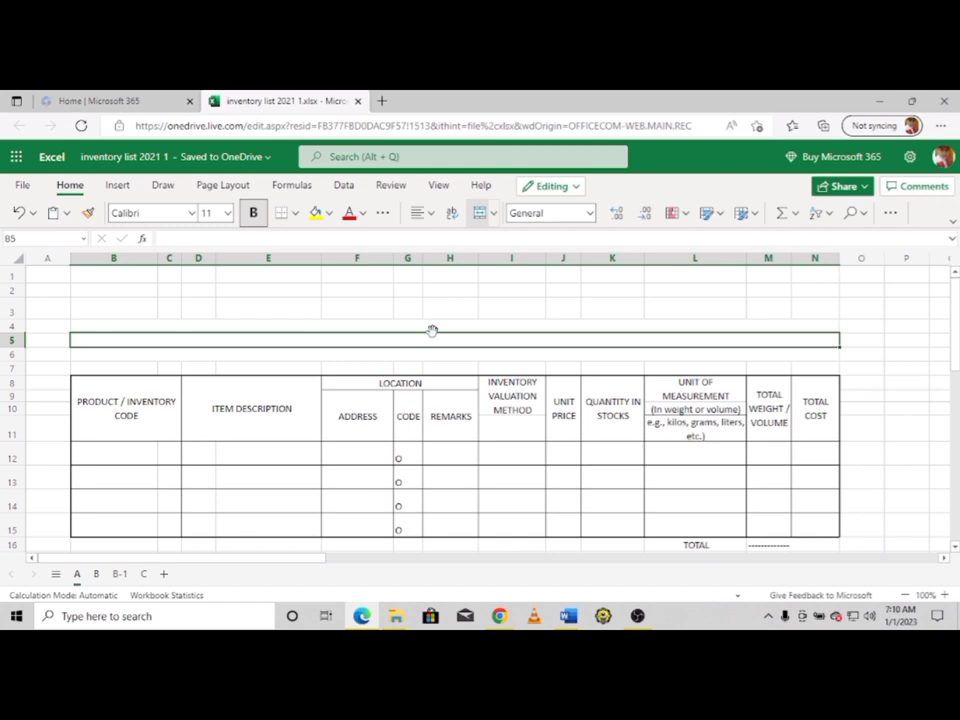
Enter 'RSZL ICE CREAM CORNER', 'RAW MATERIALS PHYSICAL INVENTORY' and 'As of December 31,2022' in rows 4–6
left_click(438, 322)
type("RS")
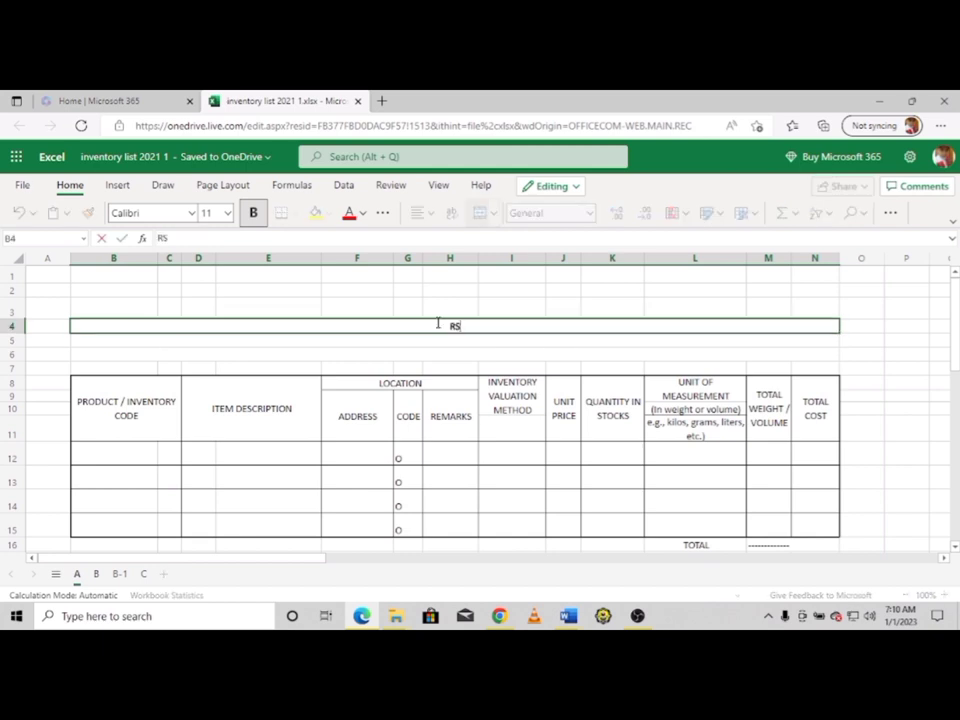
type("ZL ICE CR")
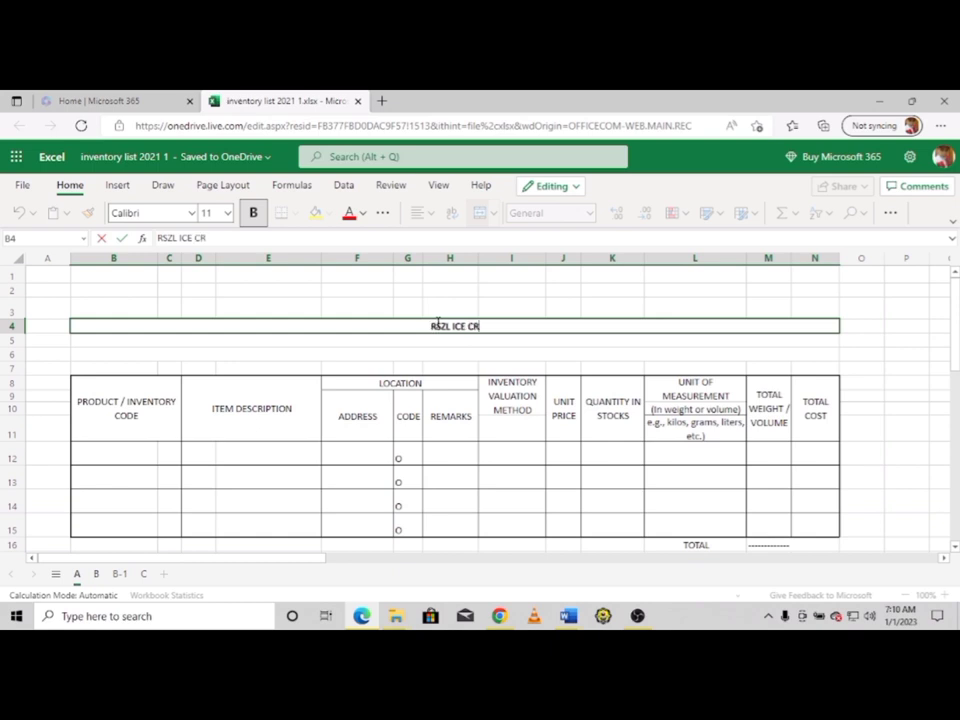
type("EAM CORNER")
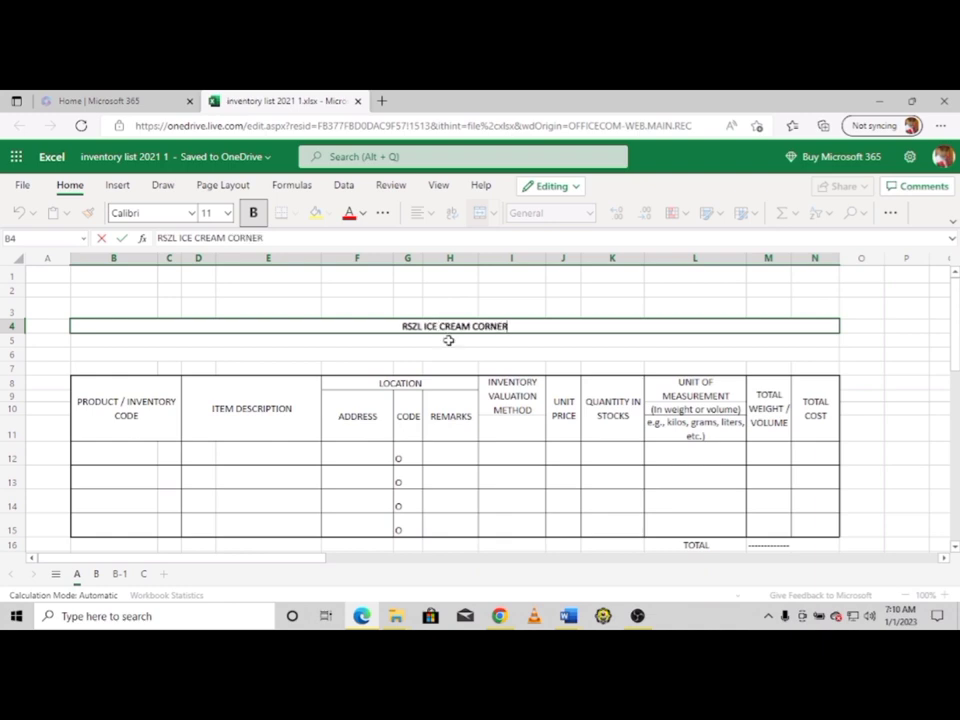
key("Return")
type("RAW MAT")
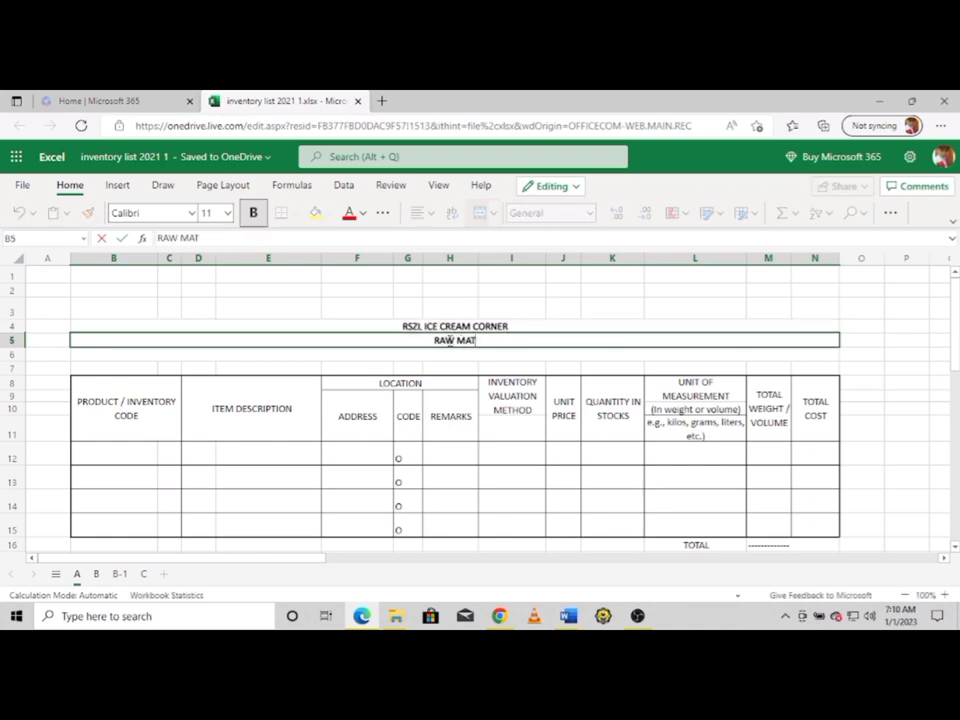
type("ERIALS")
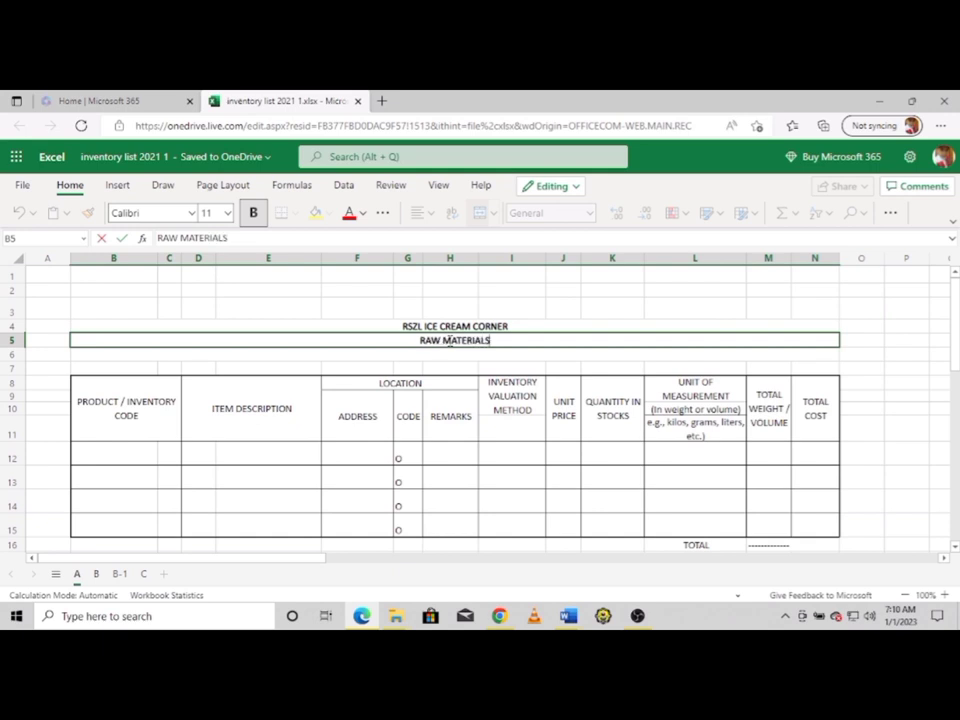
type(" PH")
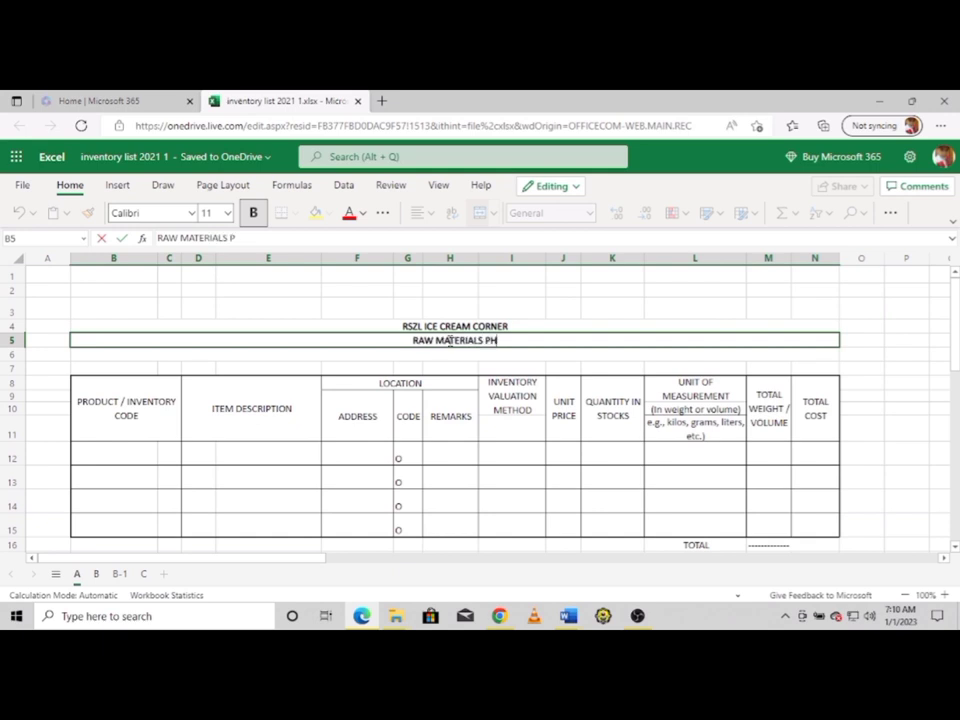
type("YSICAL")
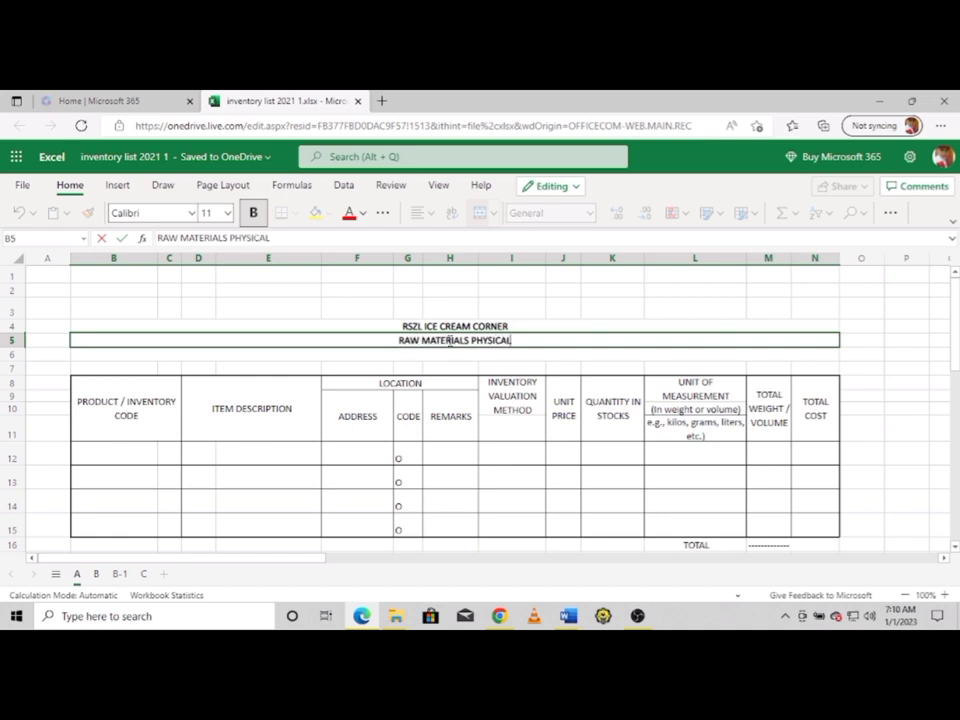
type(" INVEN")
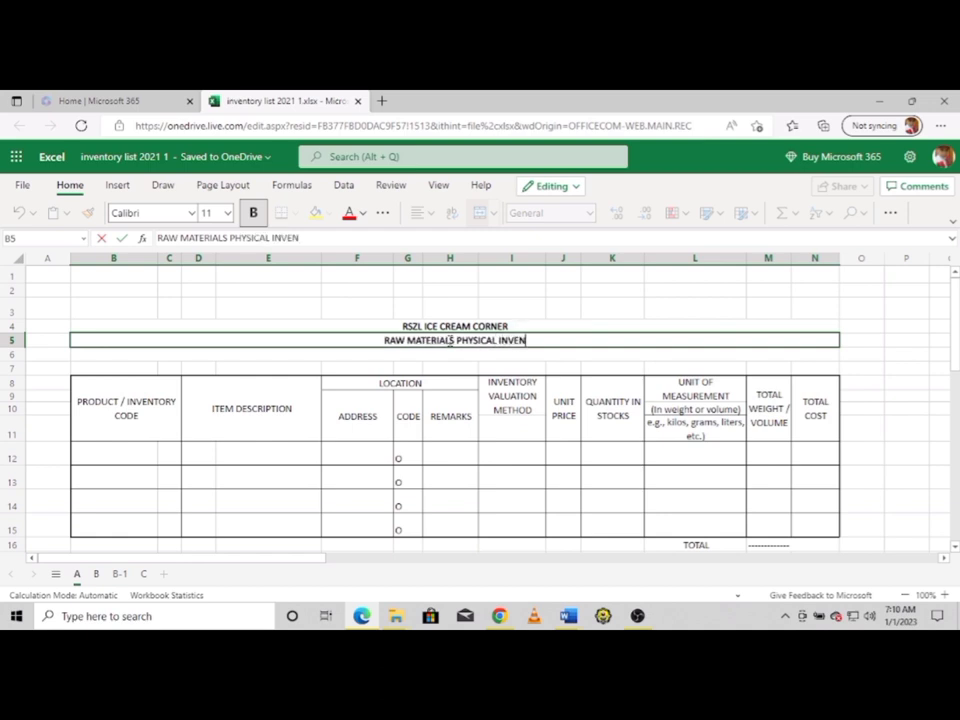
type("TORY")
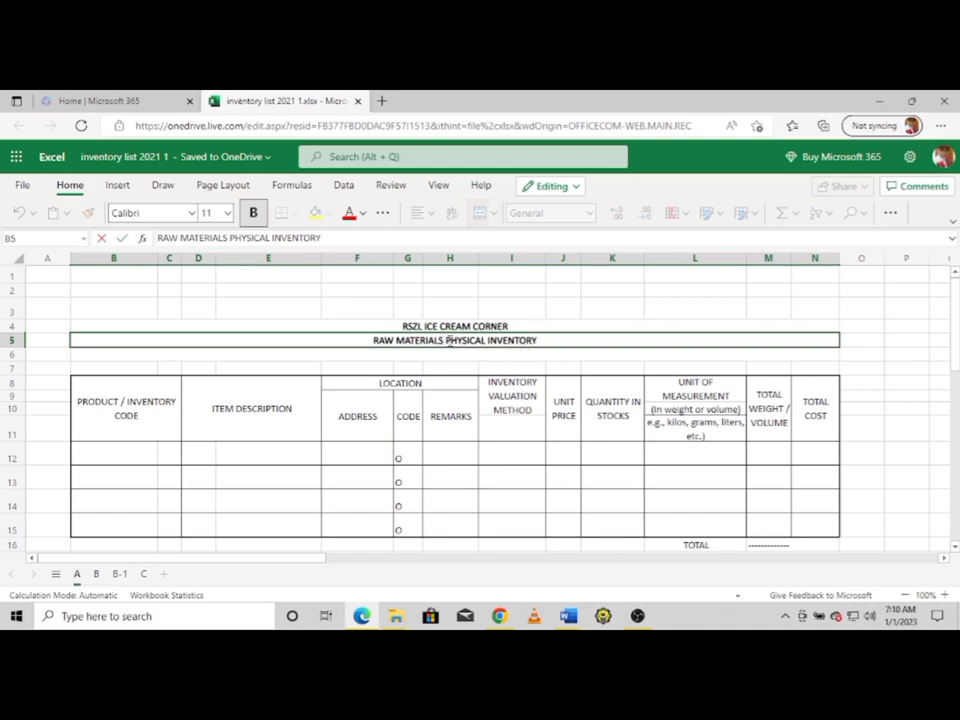
left_click(369, 354)
type("As")
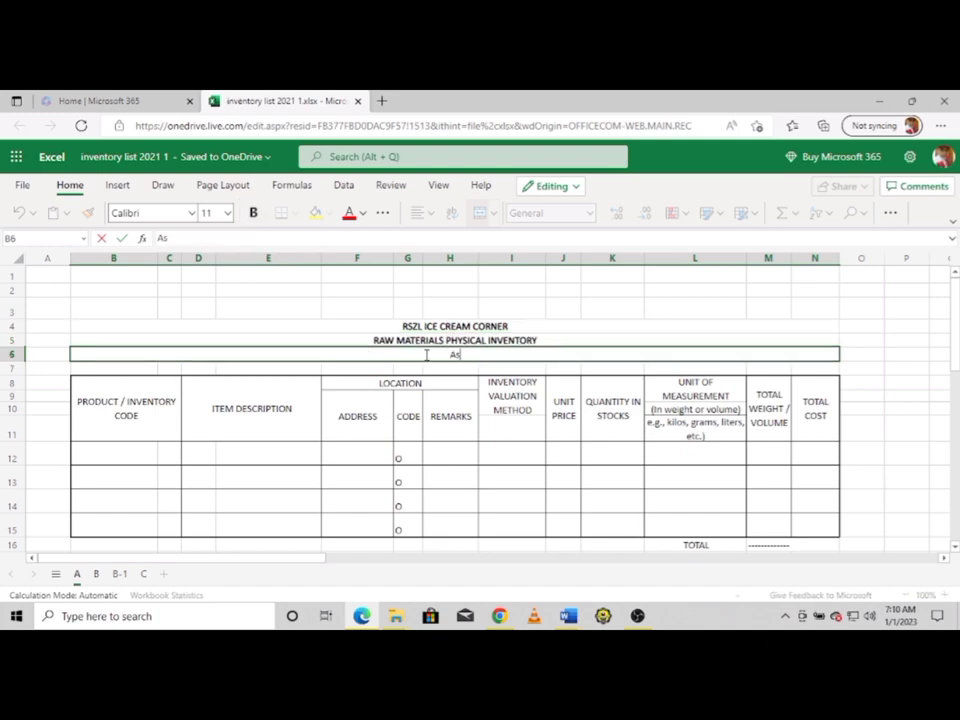
type(" of DE")
key("BackSpace")
type("ecember")
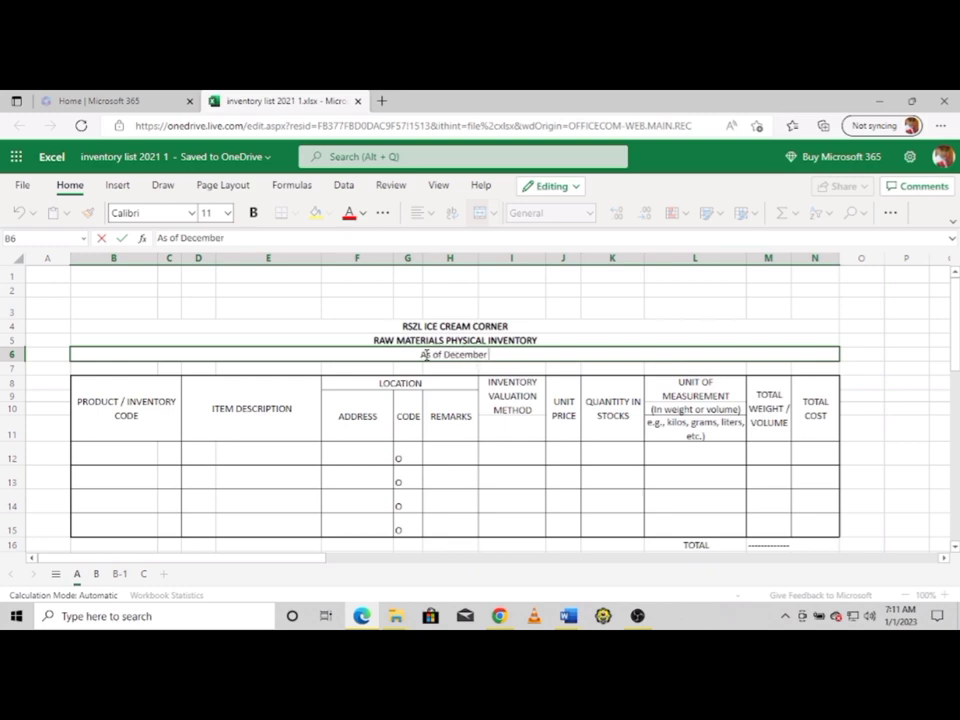
type(" 31")
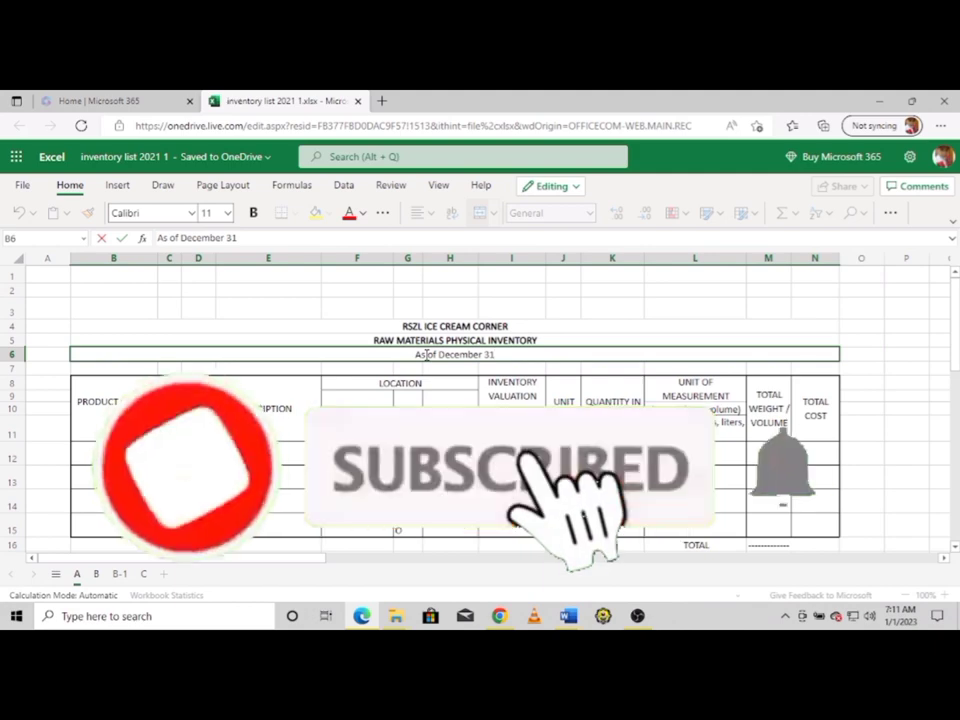
type(",20")
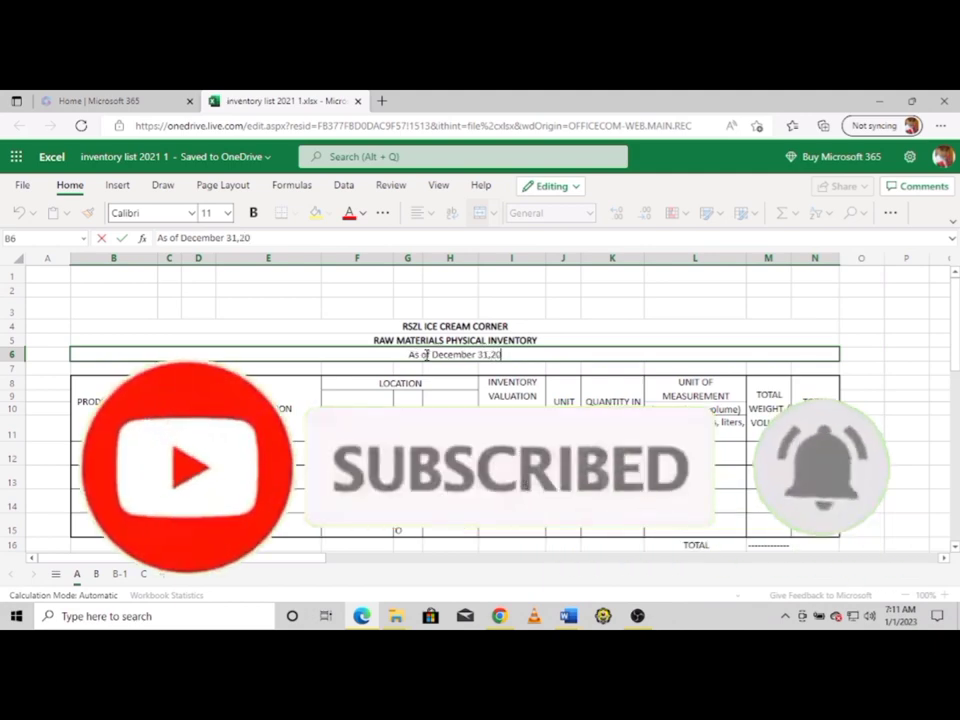
type("22")
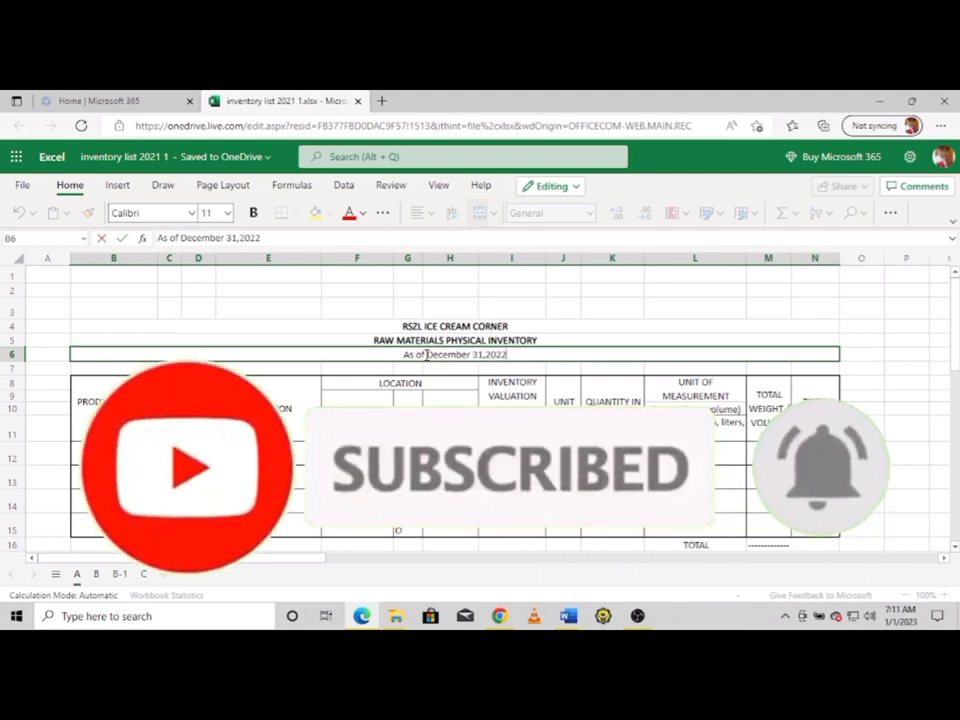
left_click(334, 338)
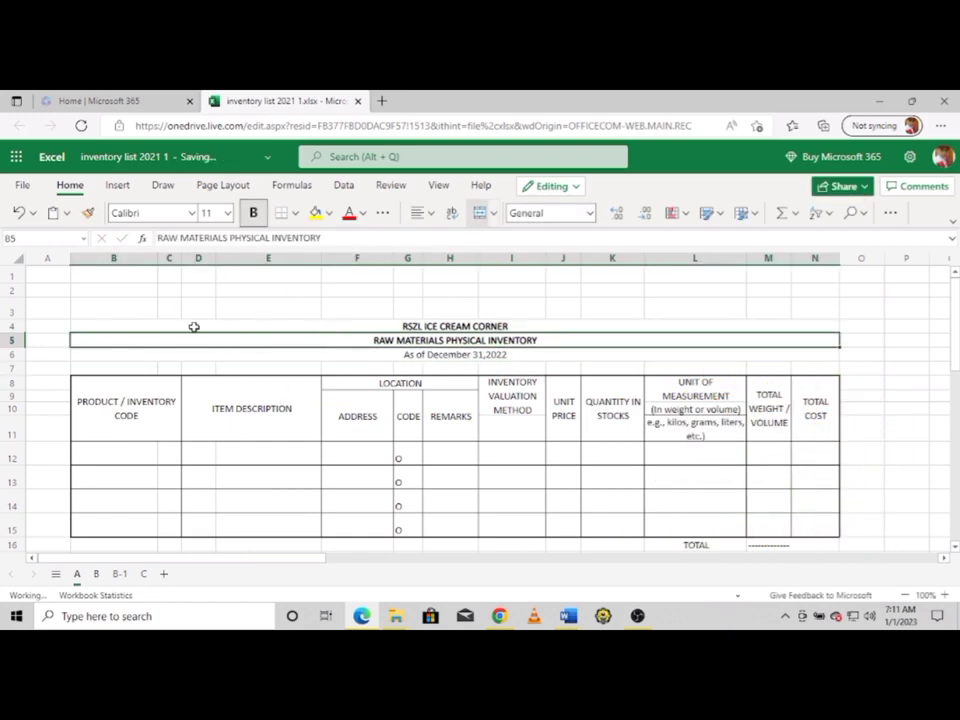
Put code 'vanilla softserve icp' in B12 and description 'vanilla icecream premix powder' in D12
left_click(92, 454)
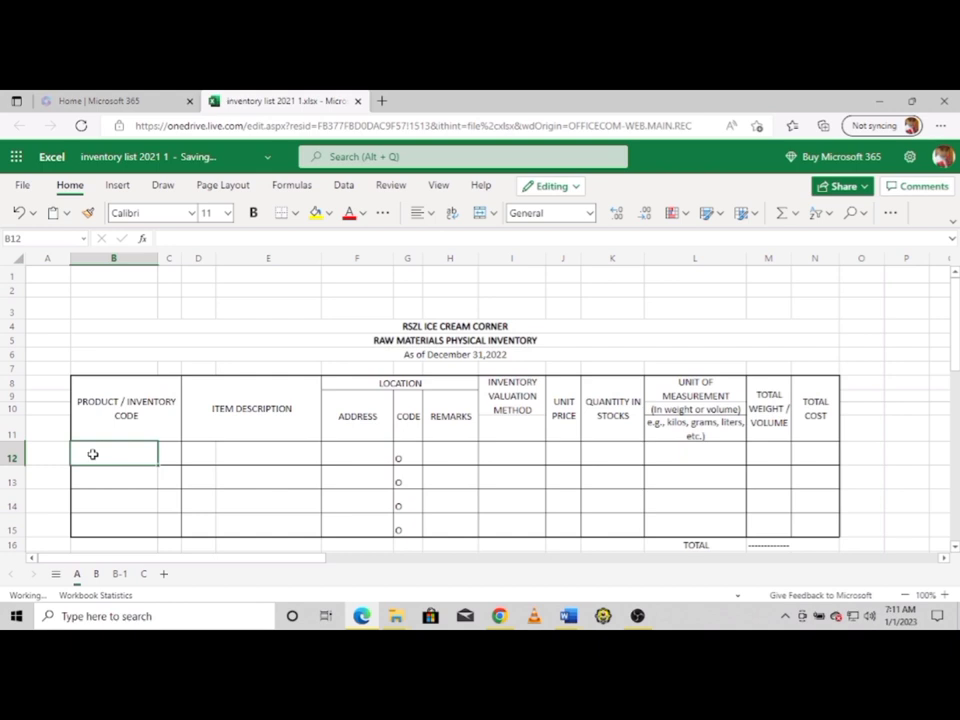
type("van")
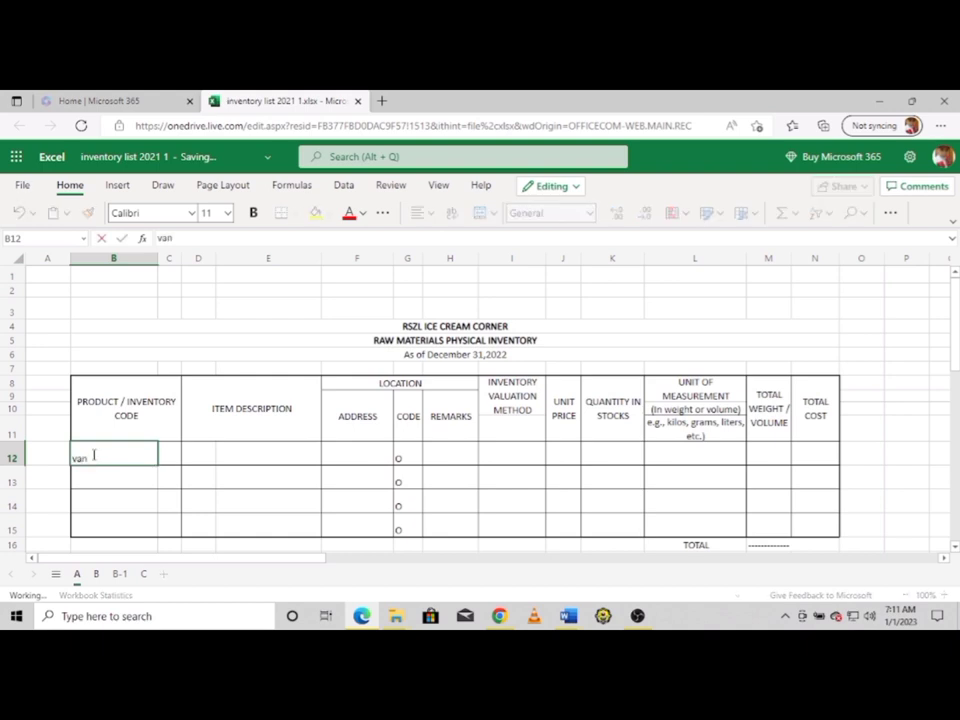
type("illa")
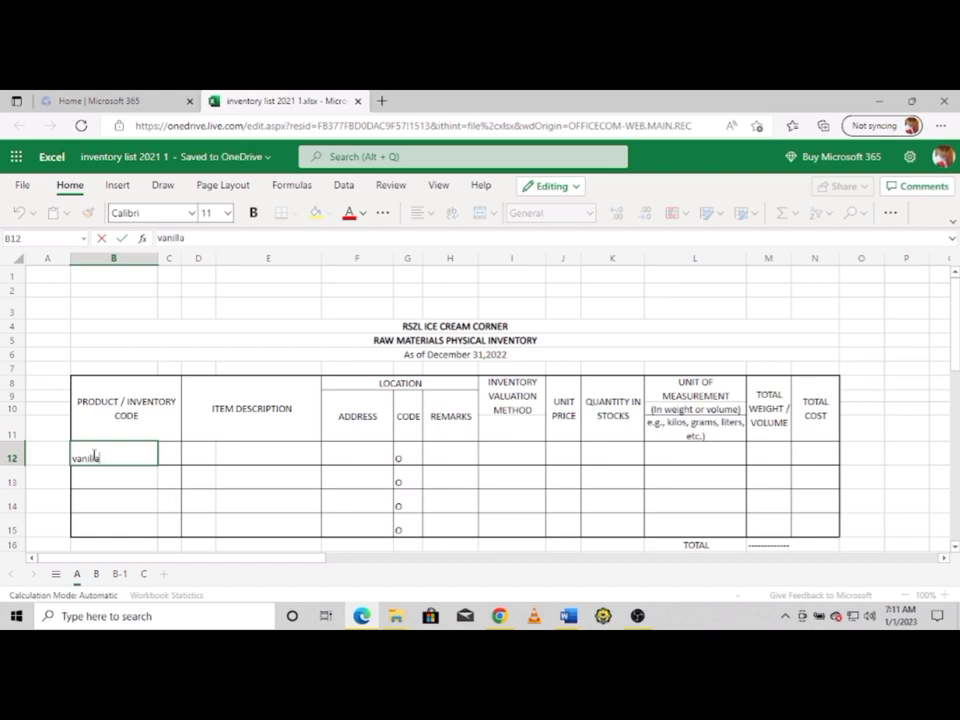
type(" softserve icp")
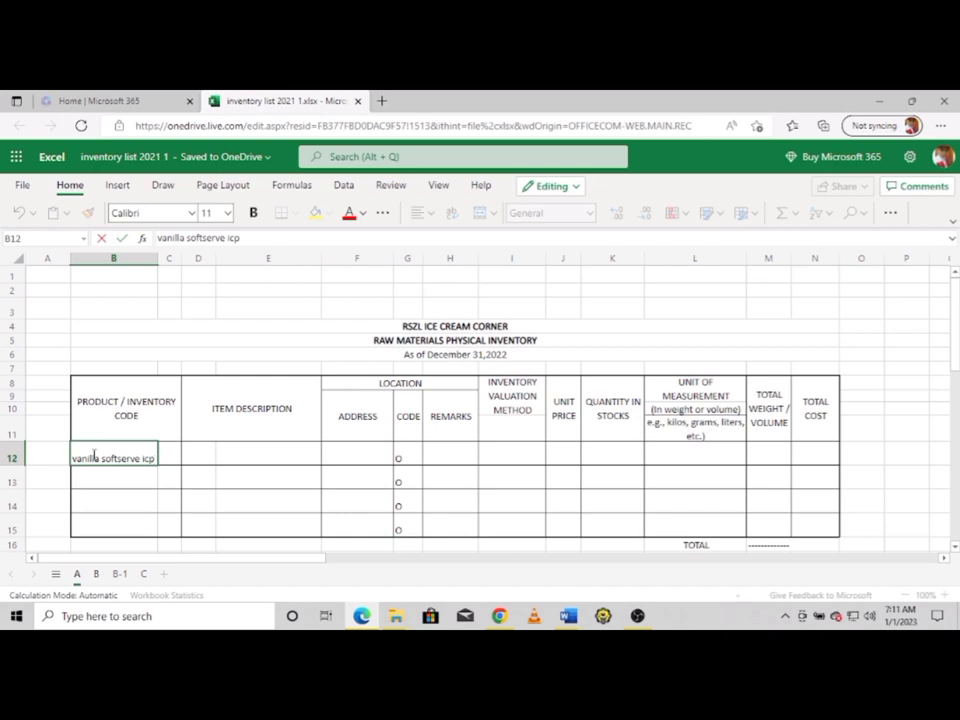
key("Left")
left_click(139, 456)
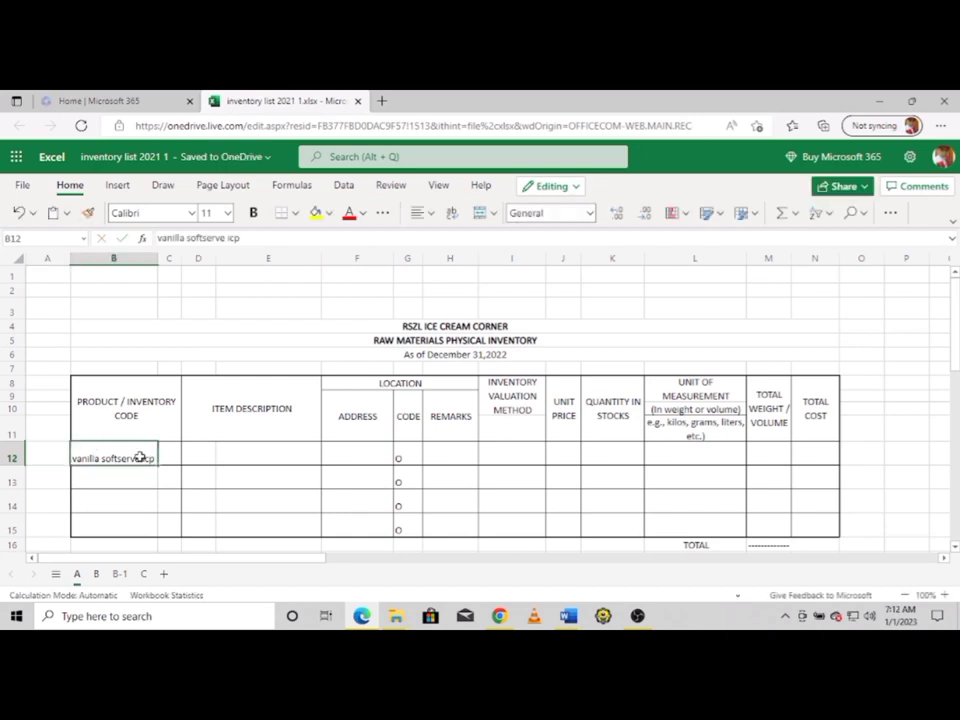
left_click(247, 457)
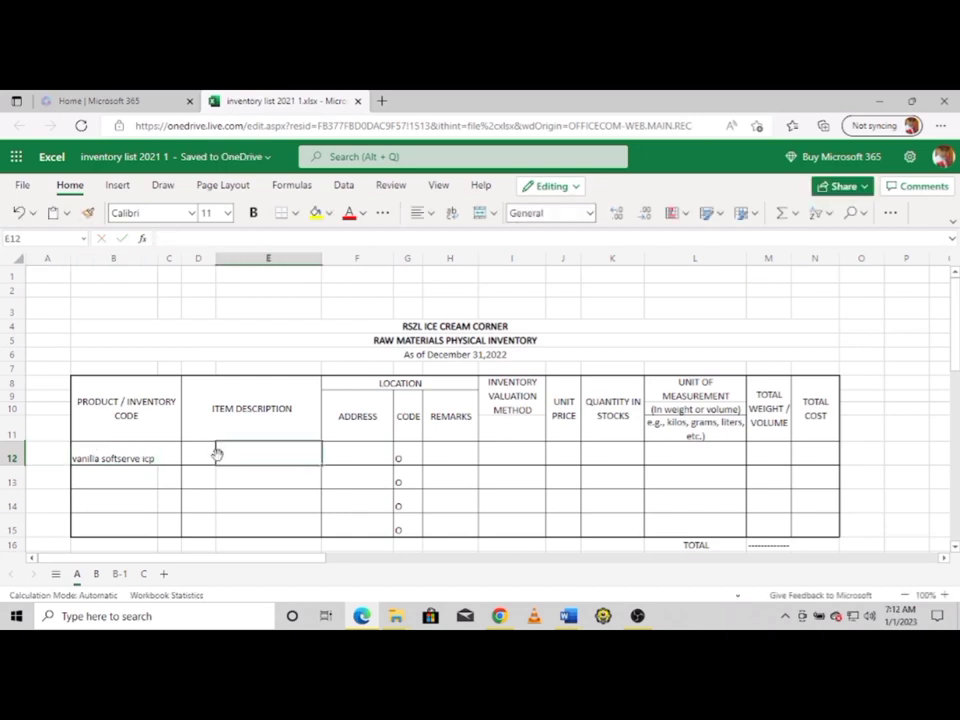
left_click(213, 455)
type("vanil")
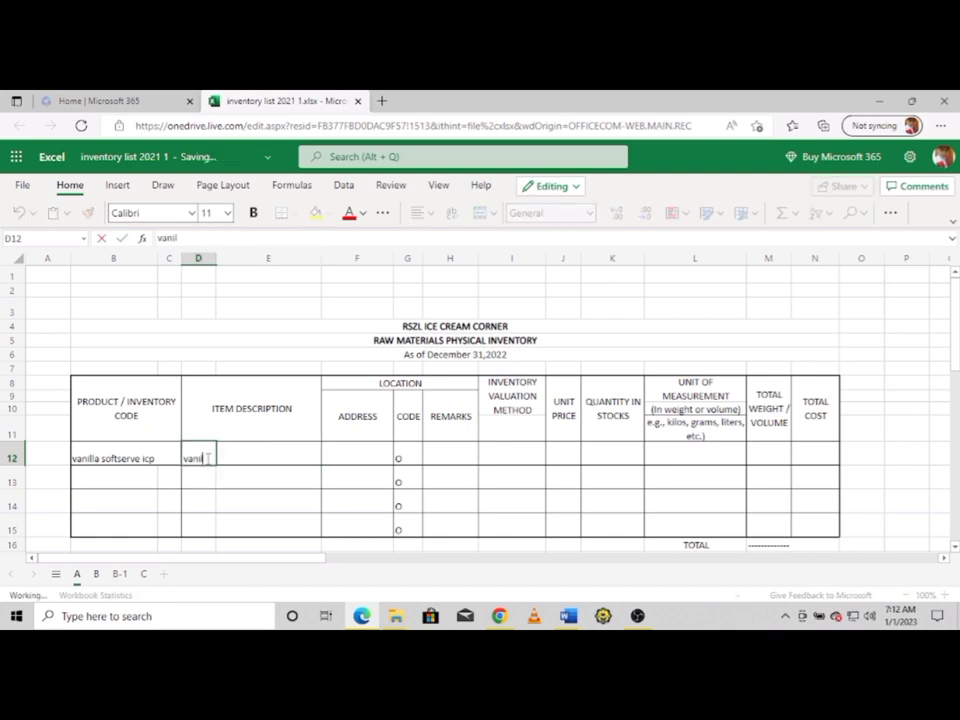
type("la icecre")
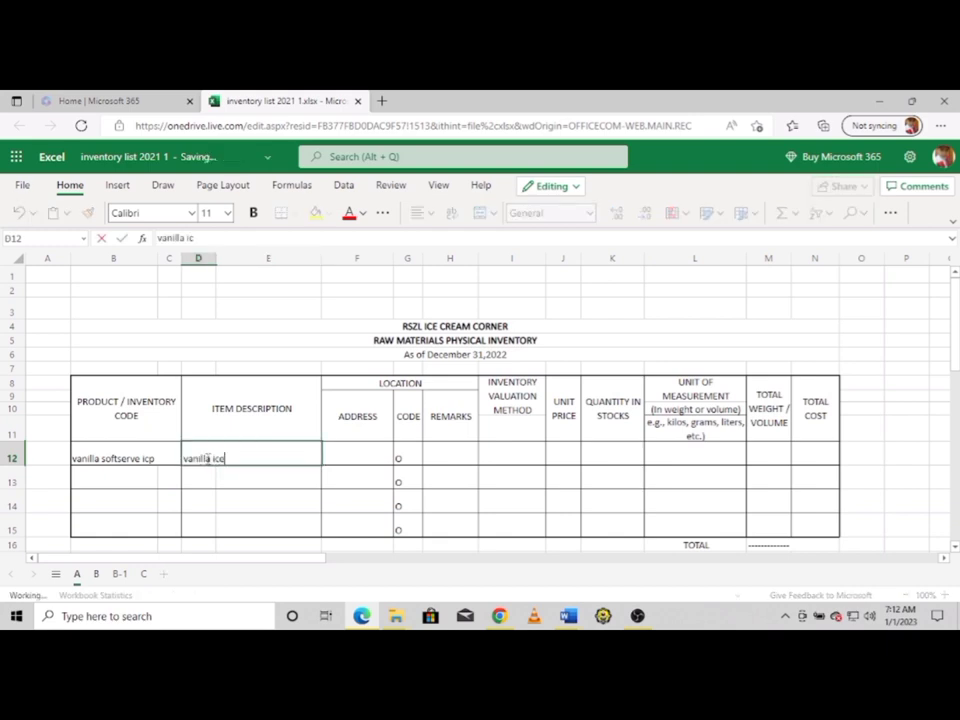
type("am")
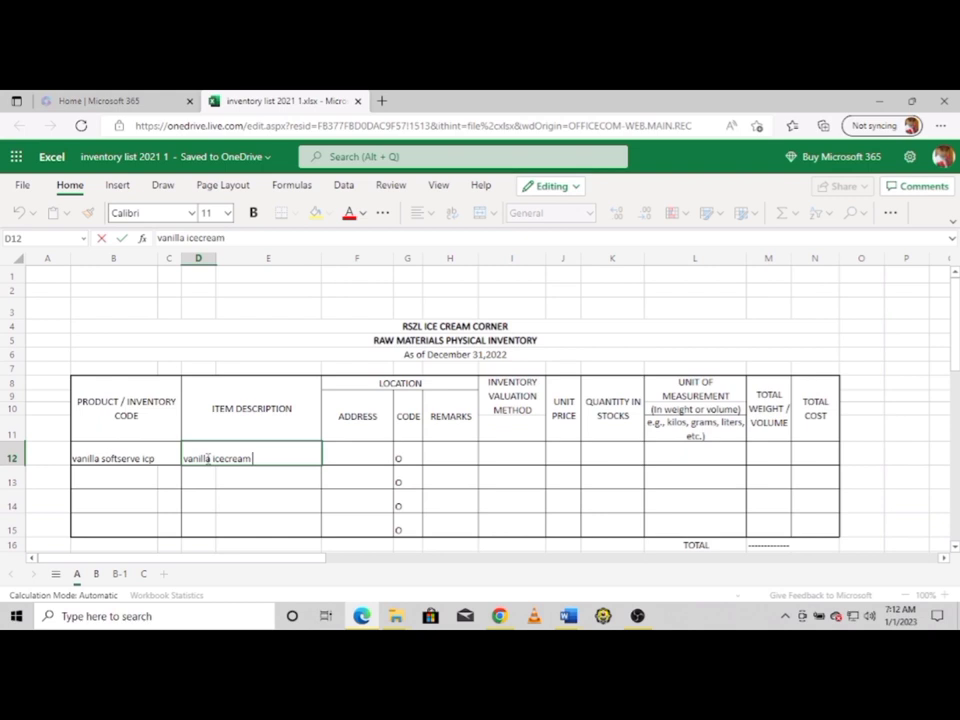
type(" premix powder")
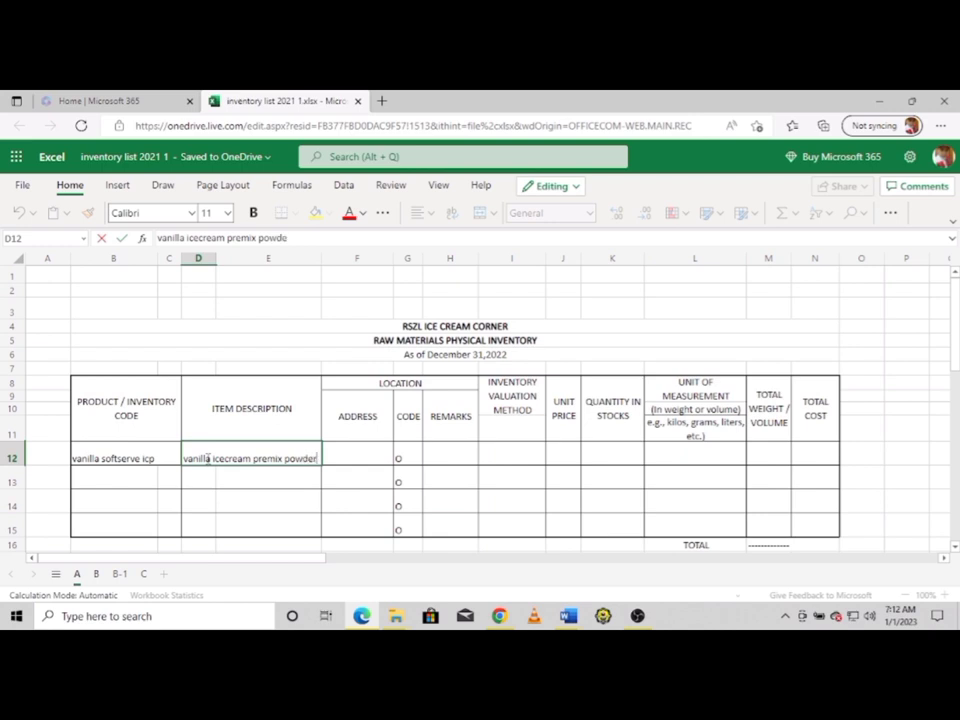
Enter address 'Palo alto Calamba' in F12 and remark 'onhand' in H12
left_click(353, 459)
type("P")
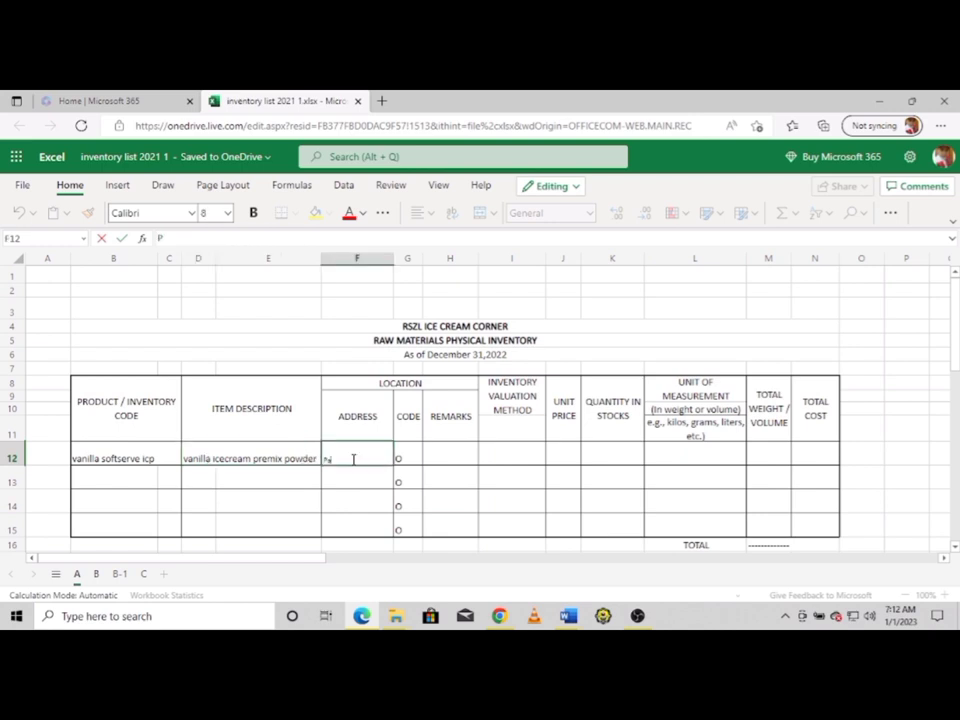
type("alo alto Calamb")
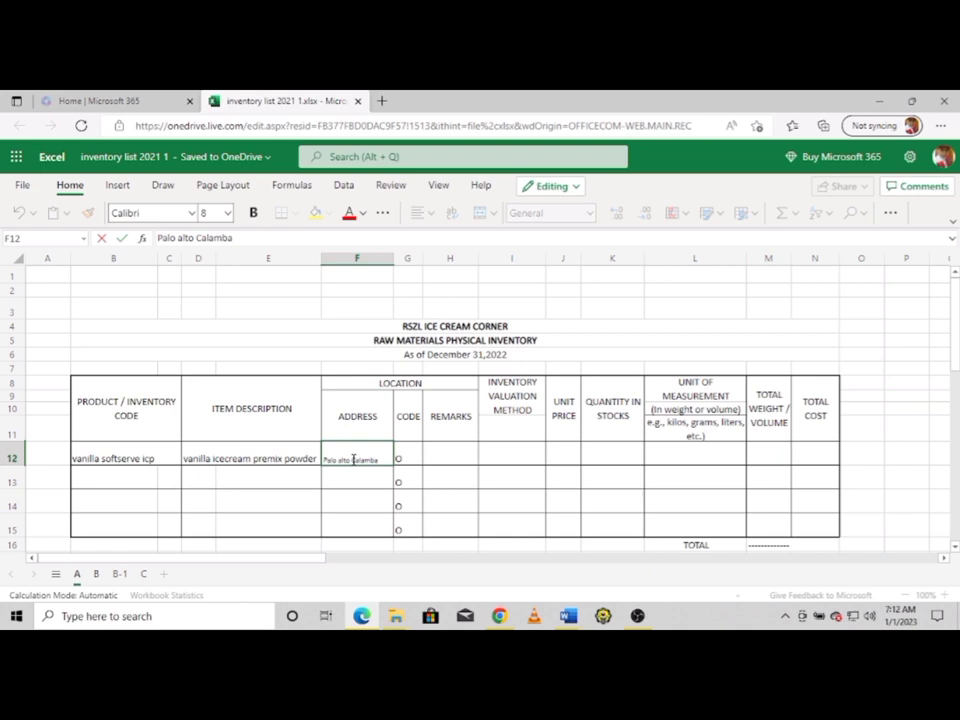
type("a")
left_click(401, 459)
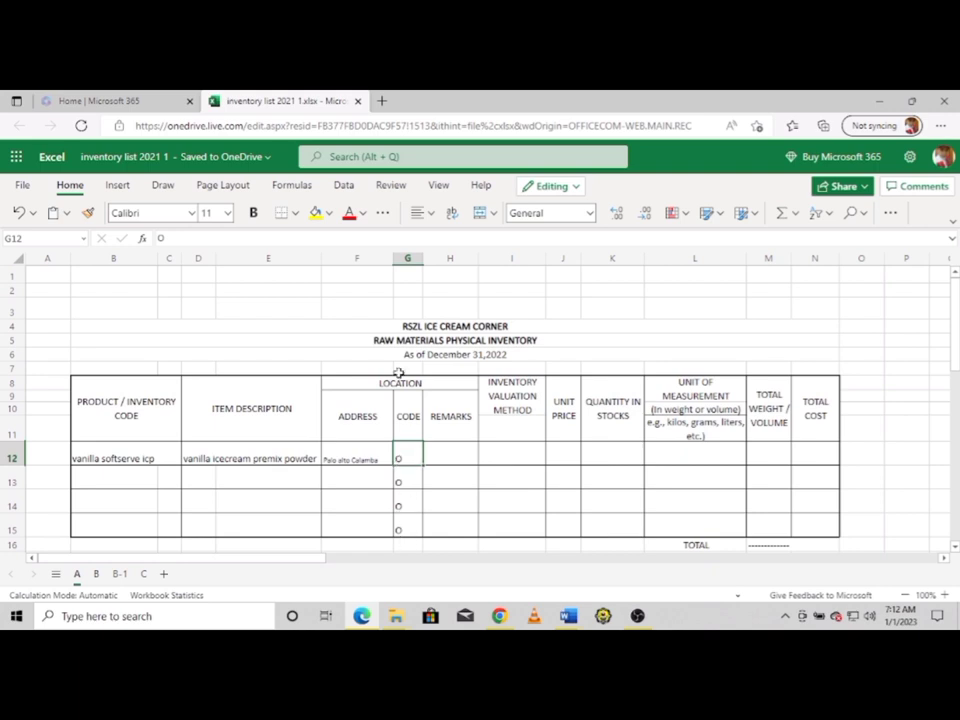
left_click(438, 456)
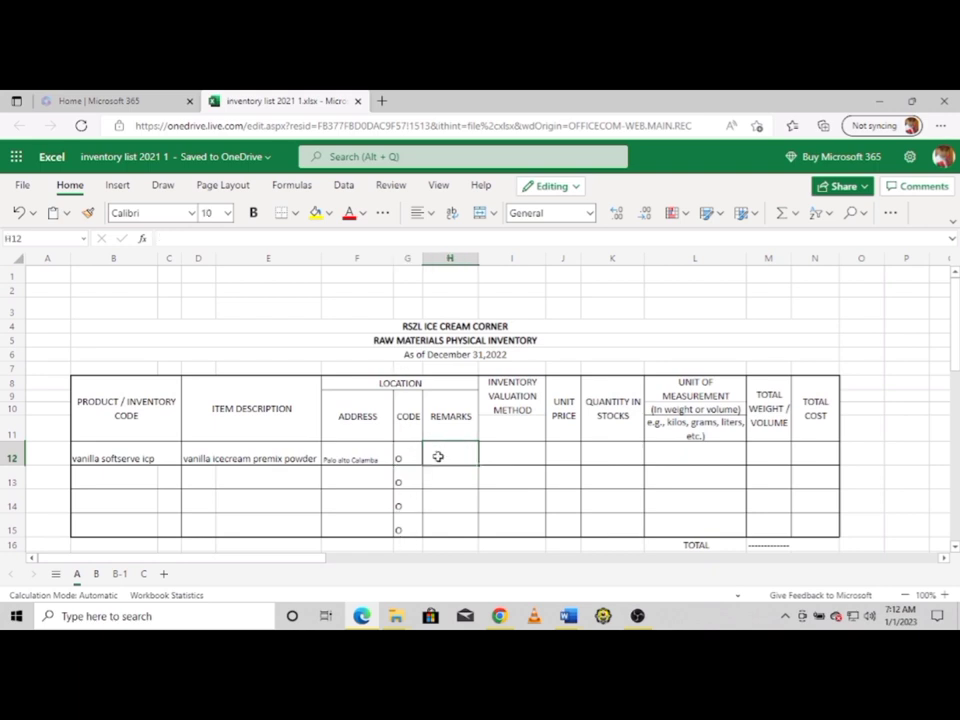
type("onhand")
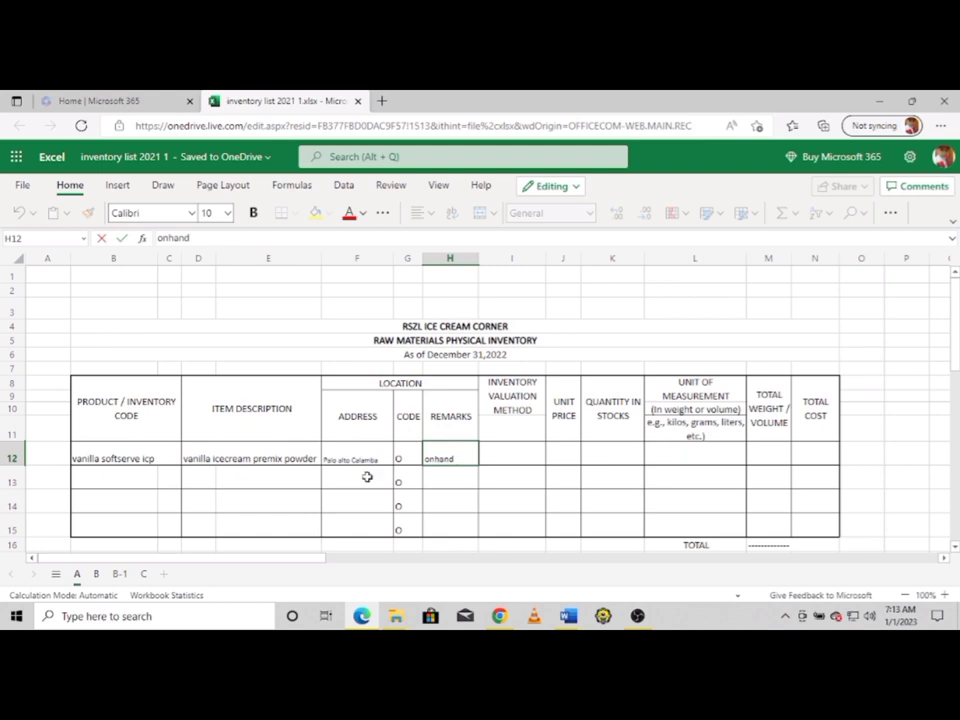
left_click(493, 455)
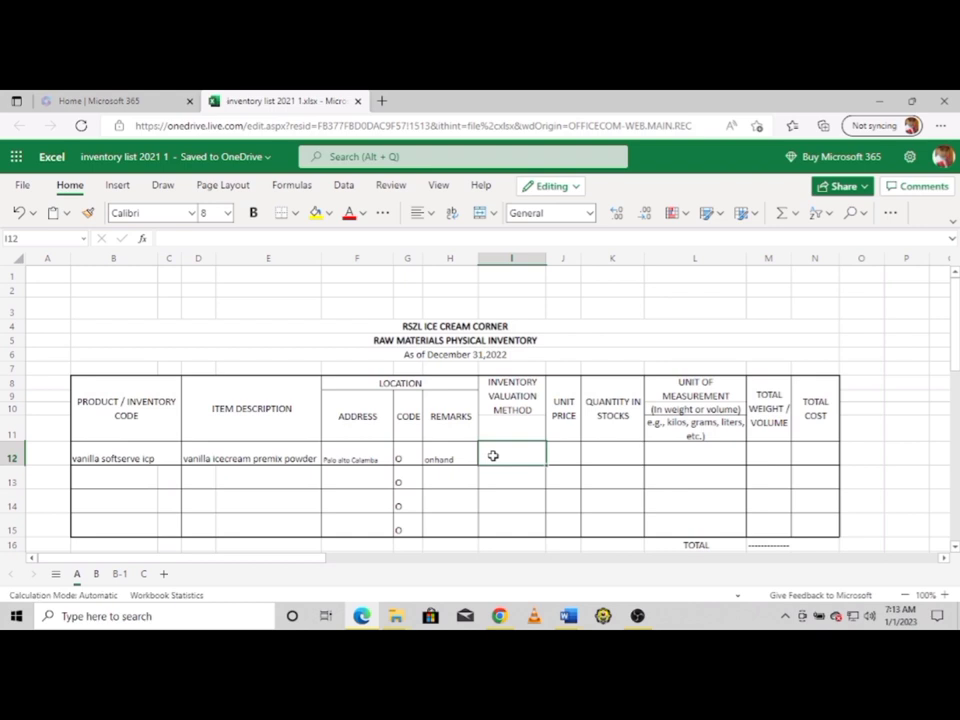
Enter valuation method FIRST IN-FIRST OUT and unit price 160 in row 12
type("\"")
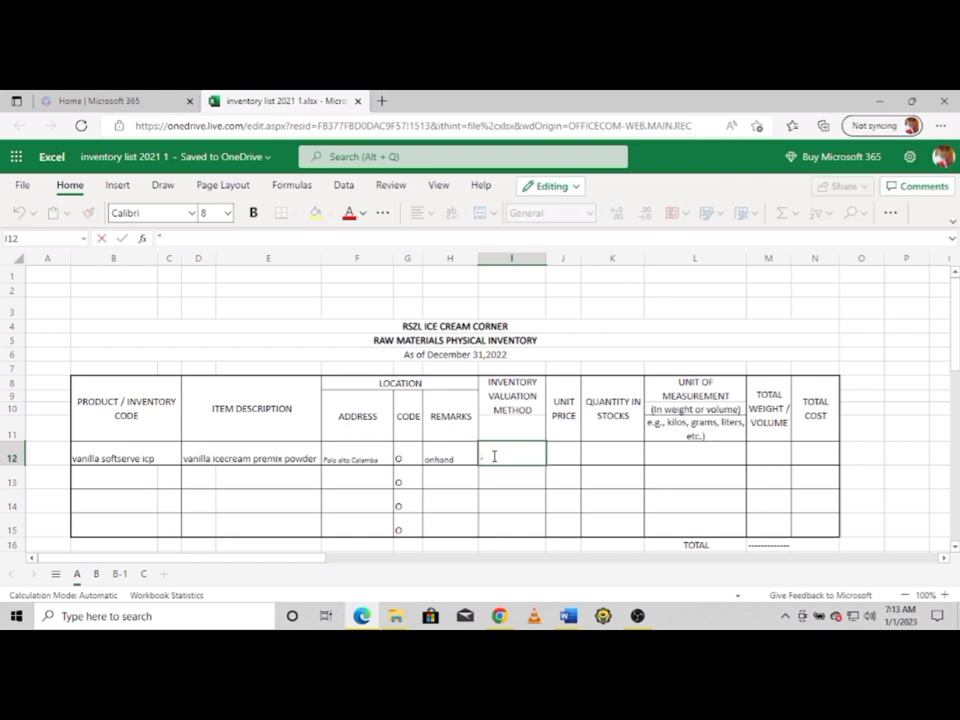
type("fi")
key("BackSpace")
key("BackSpace")
type("FIORST")
key("BackSpace")
key("BackSpace")
key("BackSpace")
key("BackSpace")
type("RST IN-FIRST")
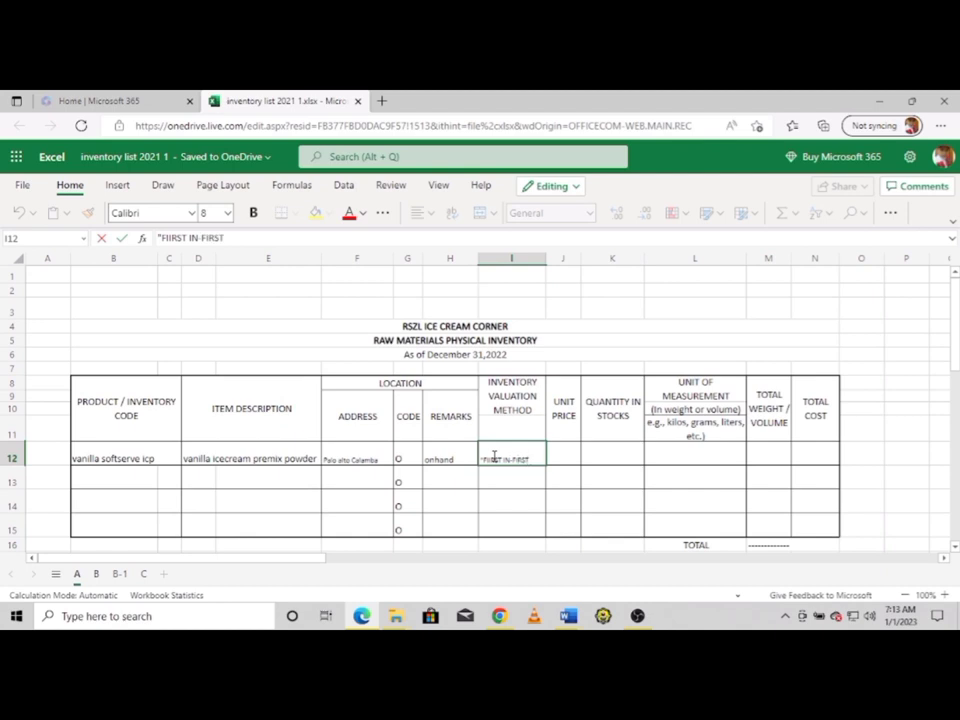
type(" OUT")
left_click(567, 455)
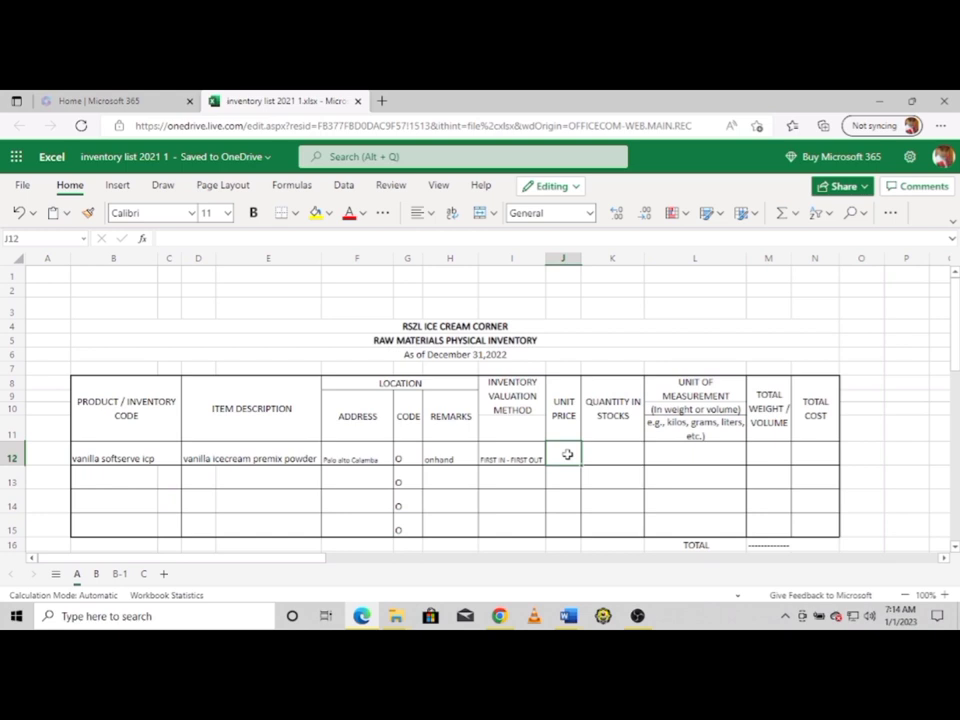
type("1")
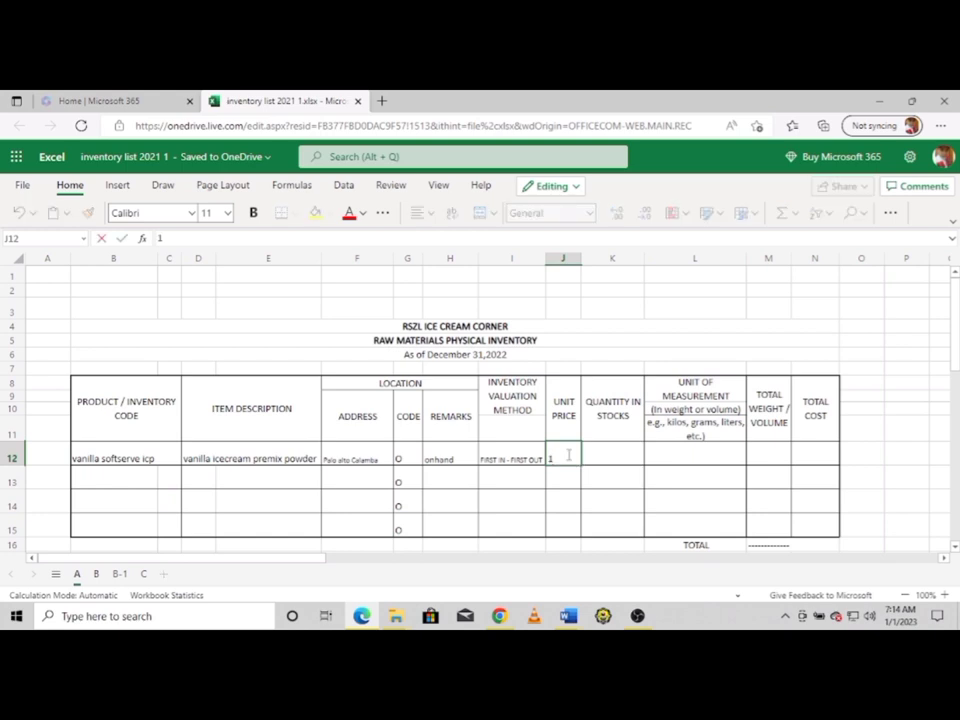
type("60")
left_click(599, 457)
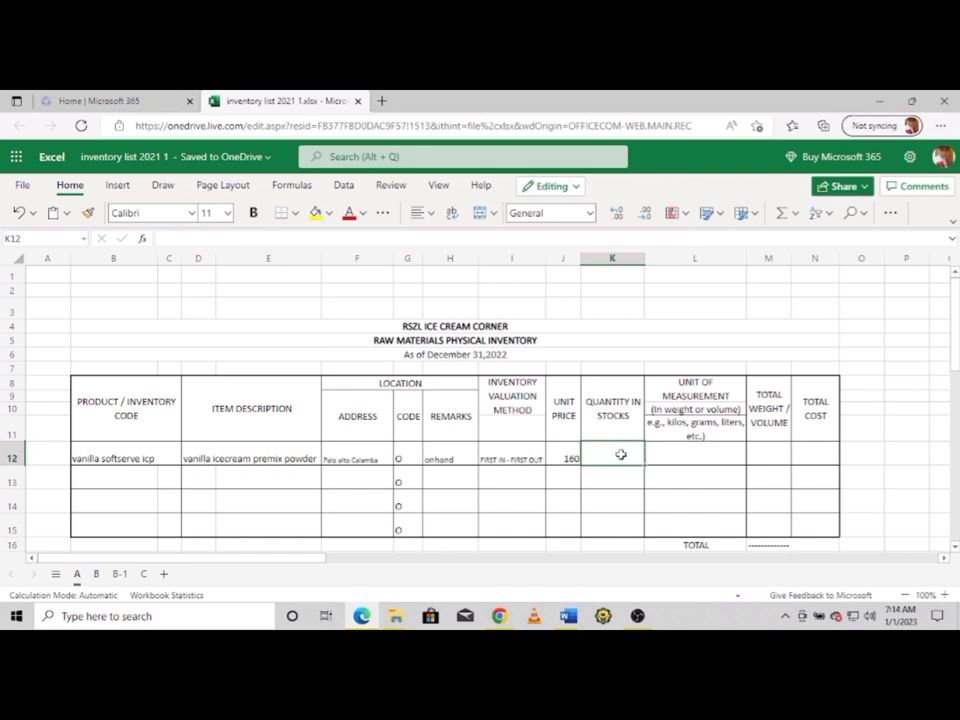
Enter quantity 20, unit KILOS and total weight 25KG for row 12
type("20")
left_click(687, 457)
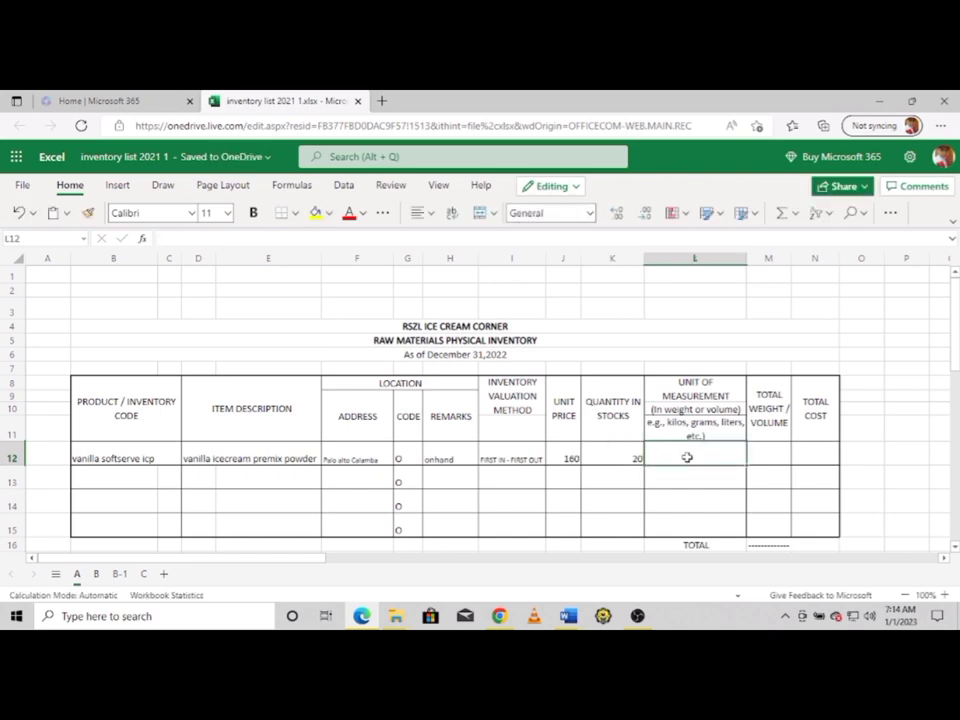
type("KILOS")
left_click(763, 453)
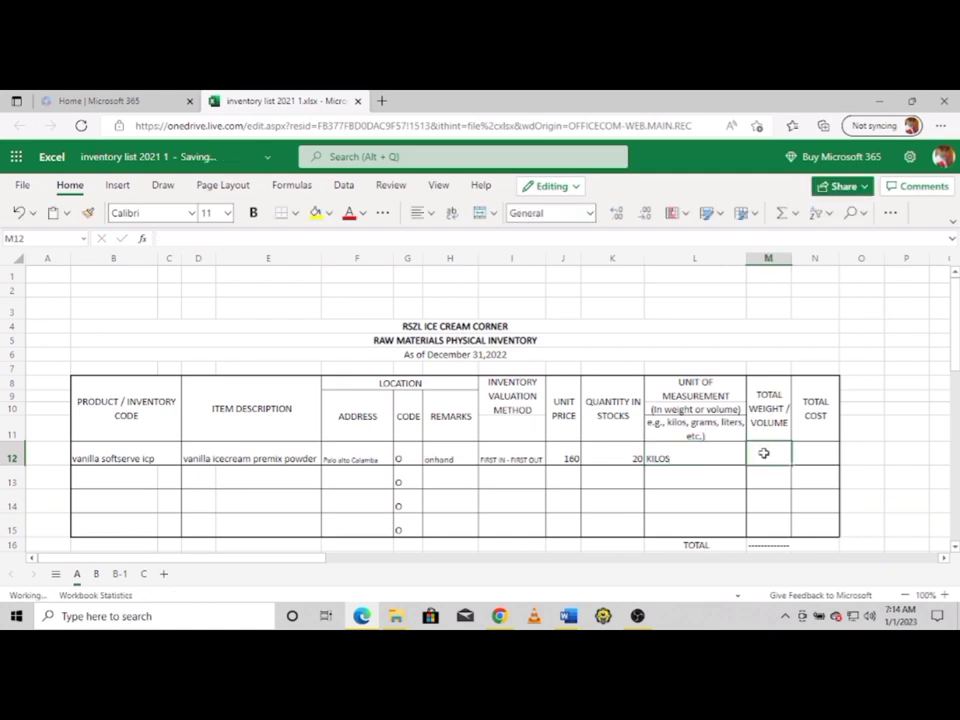
double_click(648, 458)
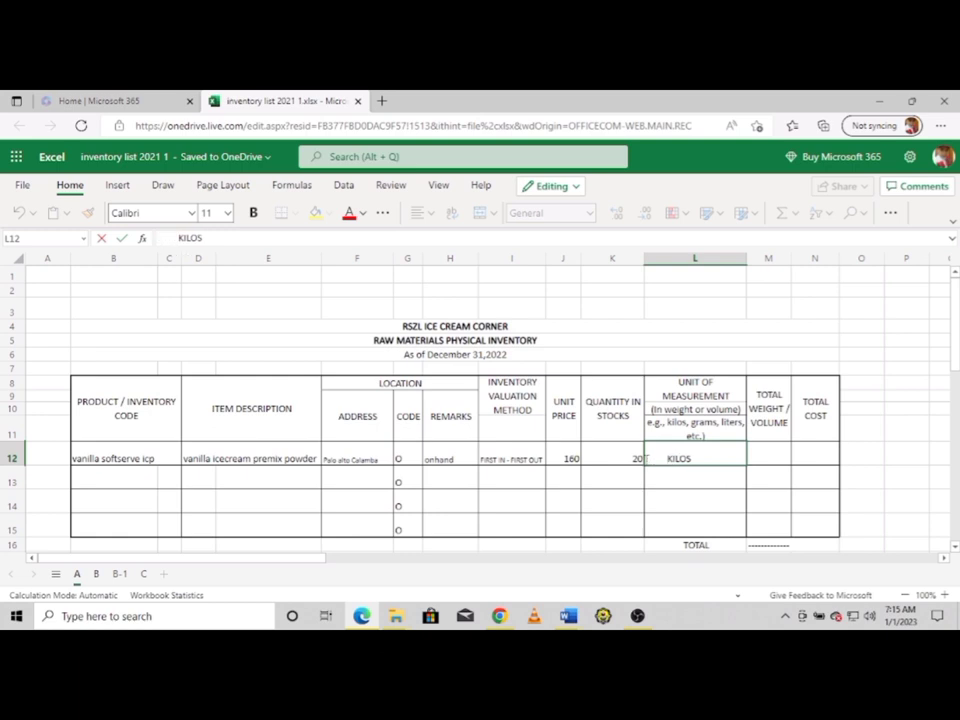
left_click(764, 457)
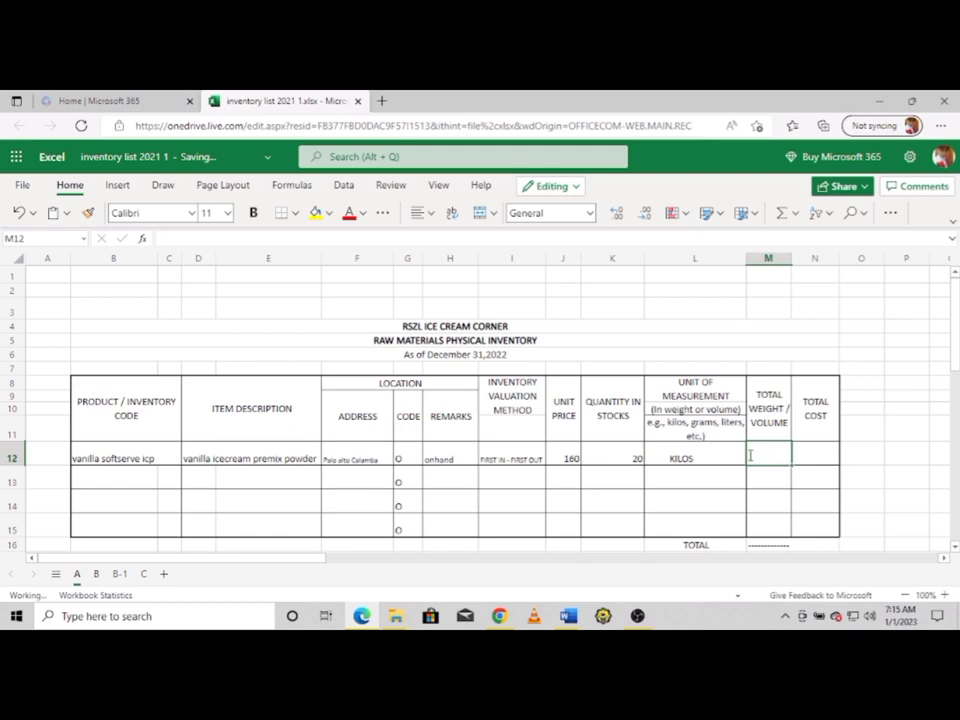
type("25K")
type("G")
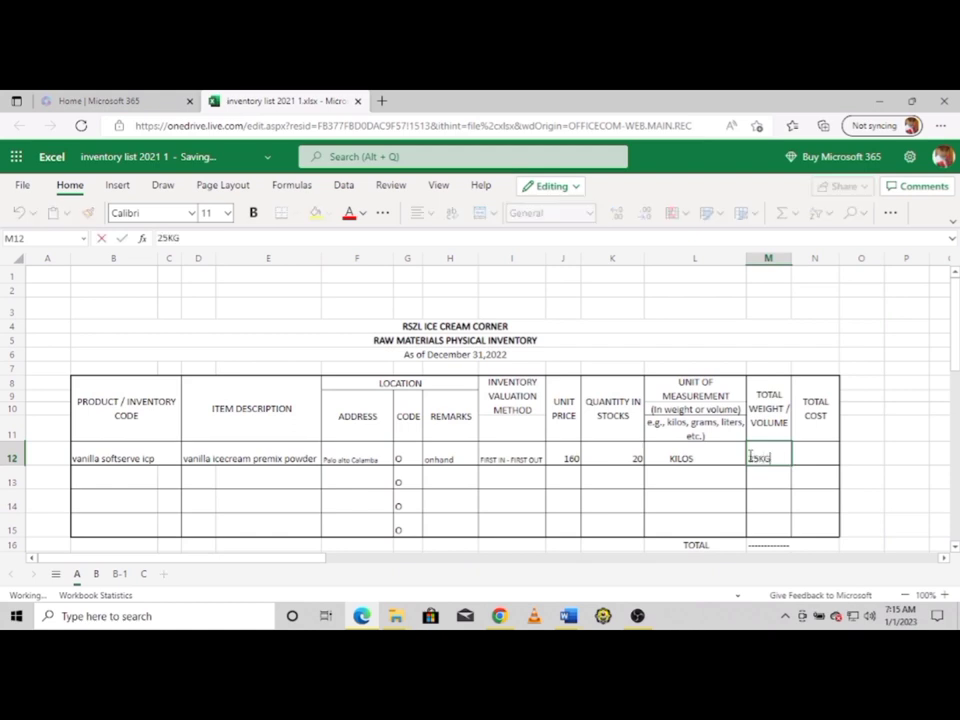
left_click(814, 456)
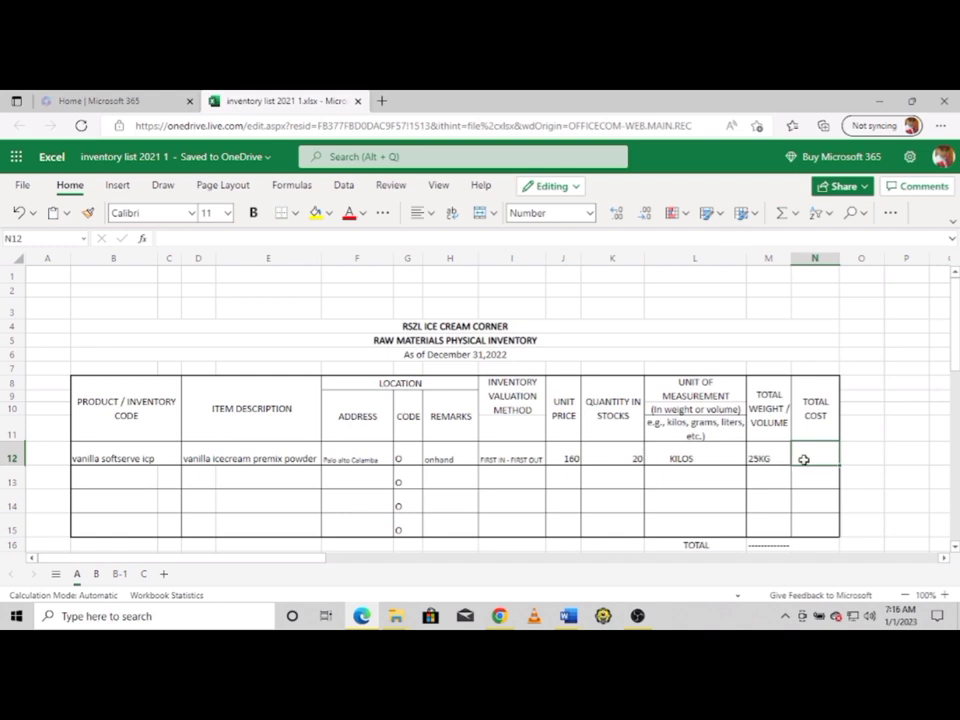
Enter total cost 3200 for row 12, then code 'Pppcup 12-16-22' and description 'cups 12oz 16oz 22oz' in row 13
type("3200")
left_click(99, 481)
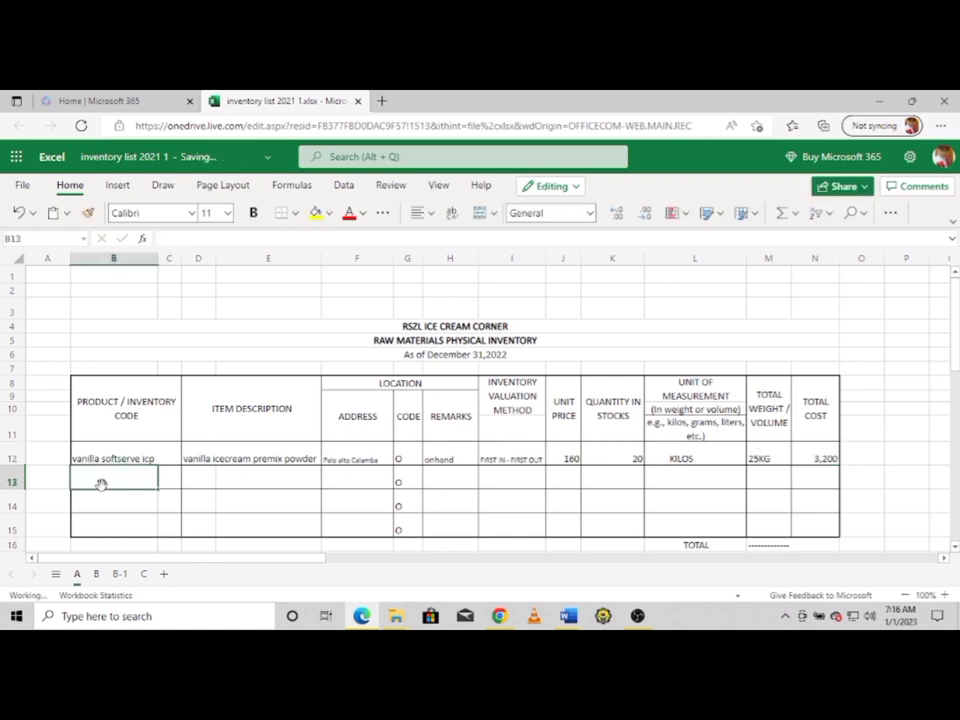
type("Pppcu")
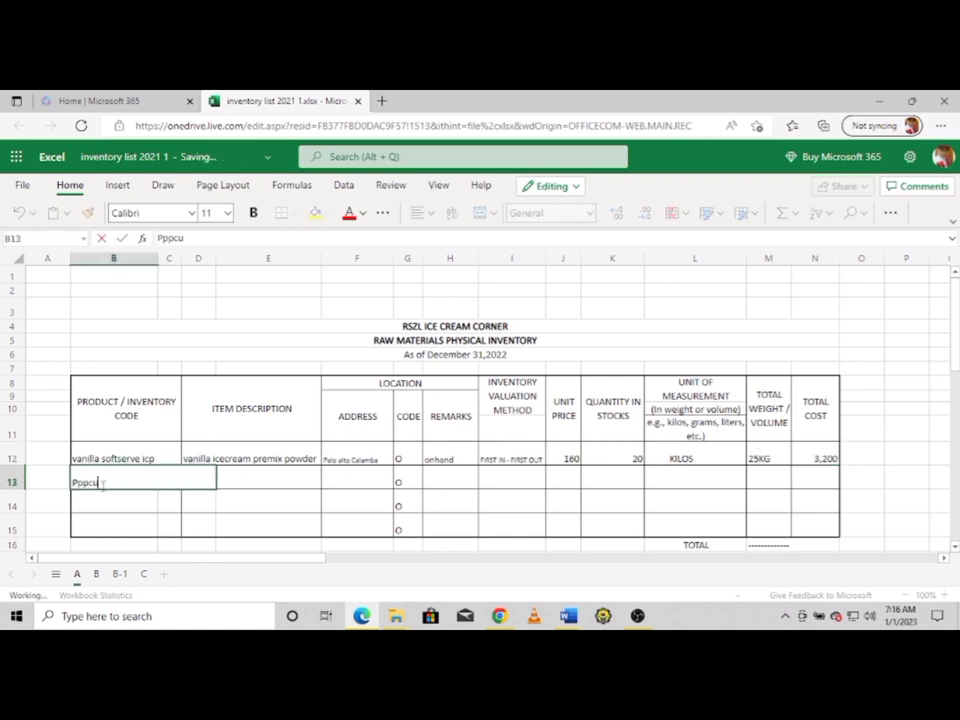
type("p 12")
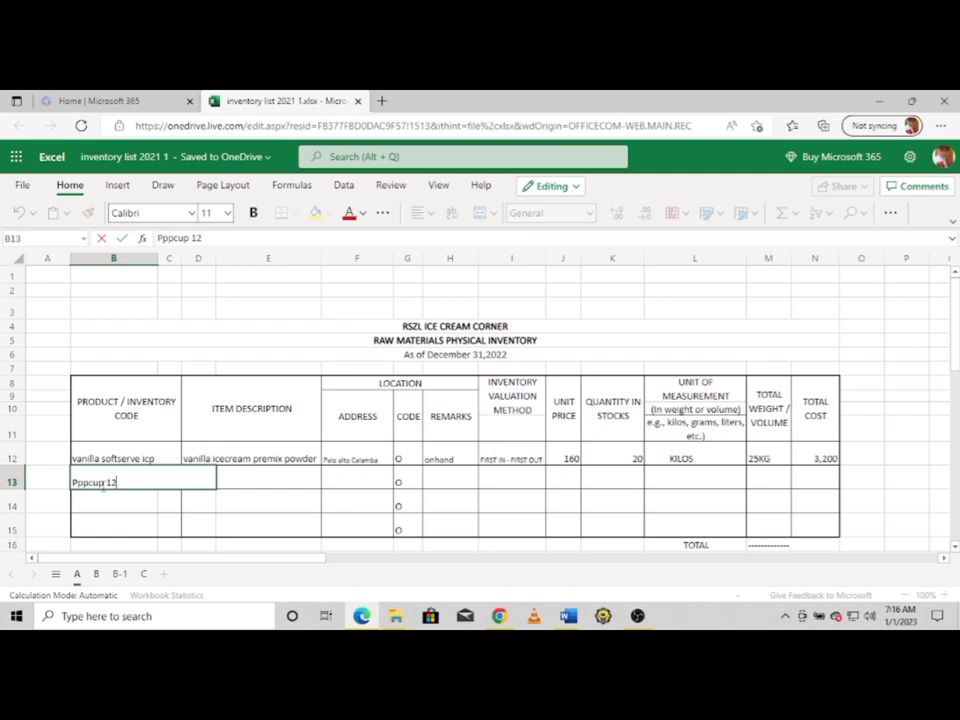
type("-16-22")
key("Tab")
left_click(197, 479)
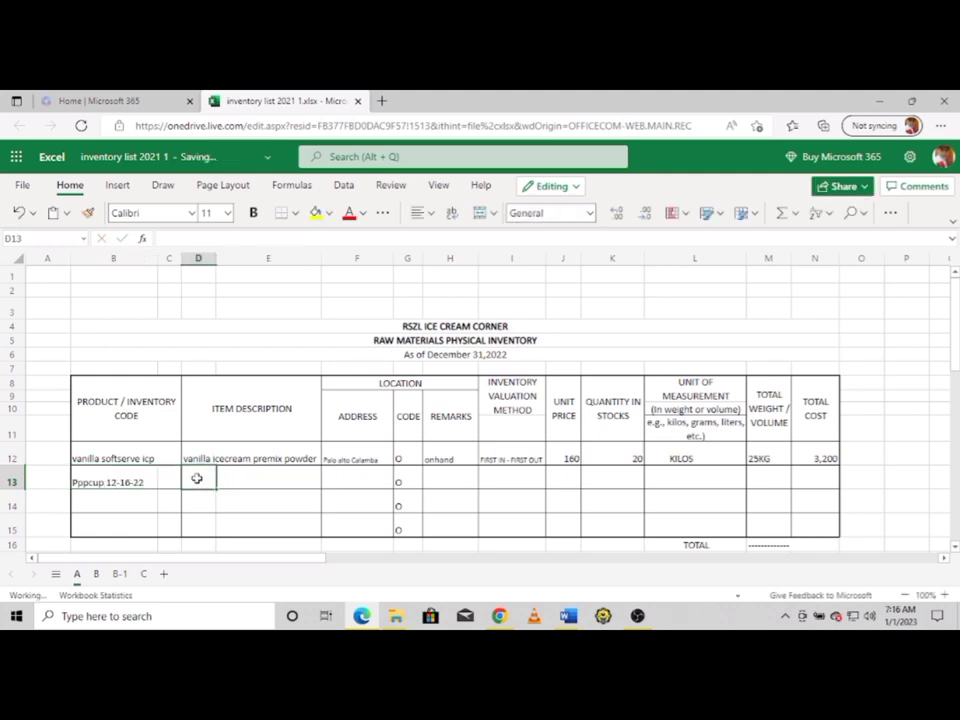
type("cups 12oz 16oz 22oz")
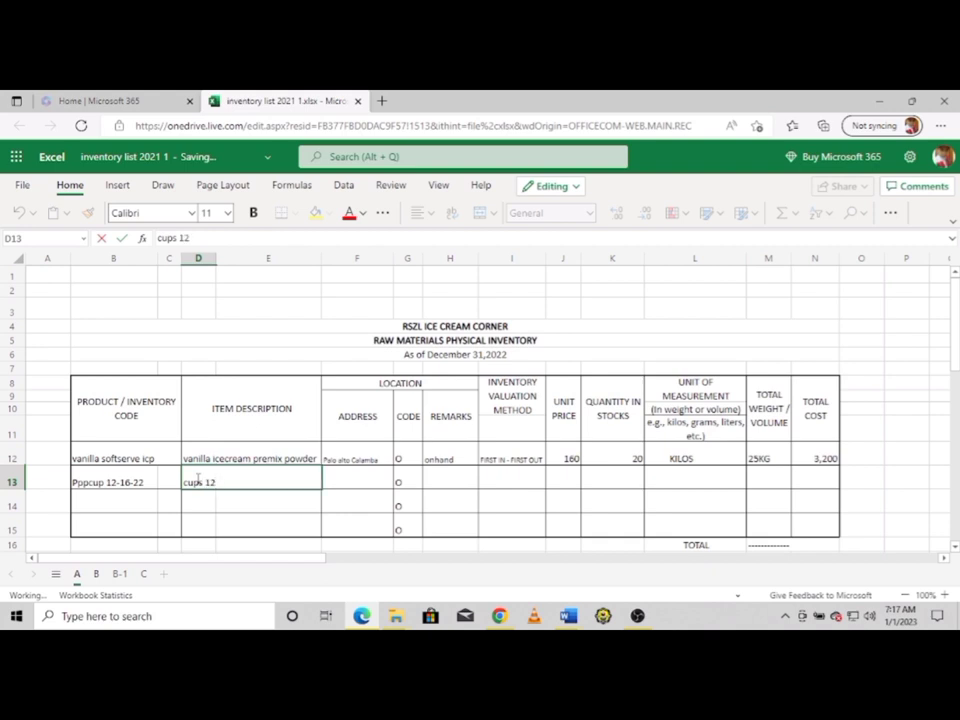
left_click(335, 479)
Fill row 13's address, onhand remark and FIRST IN - FIRST OUT via AutoComplete
type("palo alto Calamba")
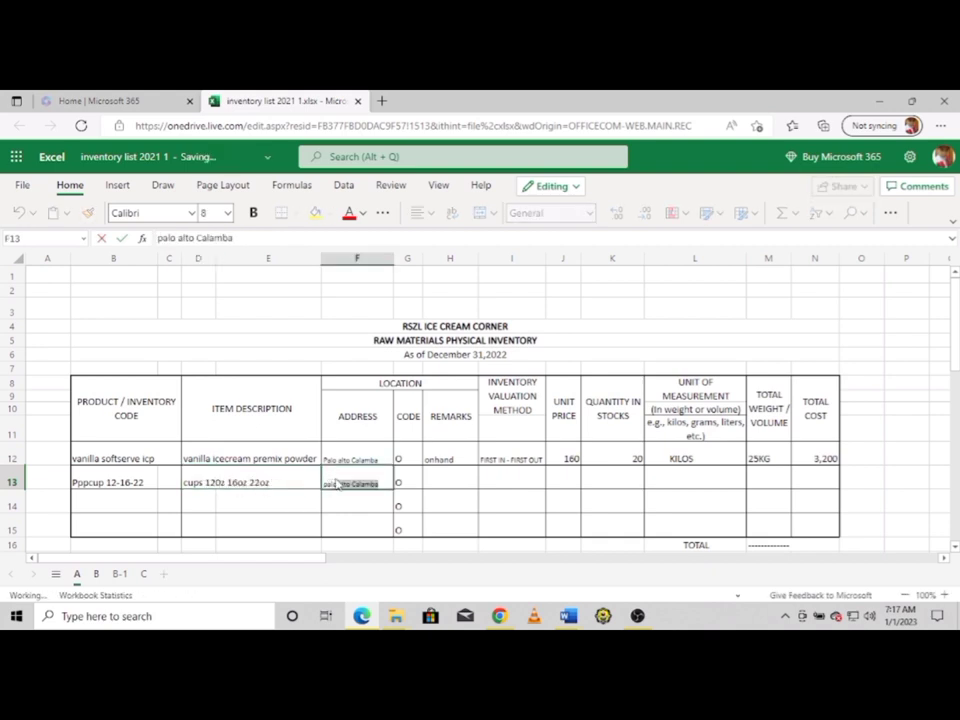
left_click(432, 480)
type("onhand")
left_click(499, 481)
type("FIRST IN - FIRST OUT")
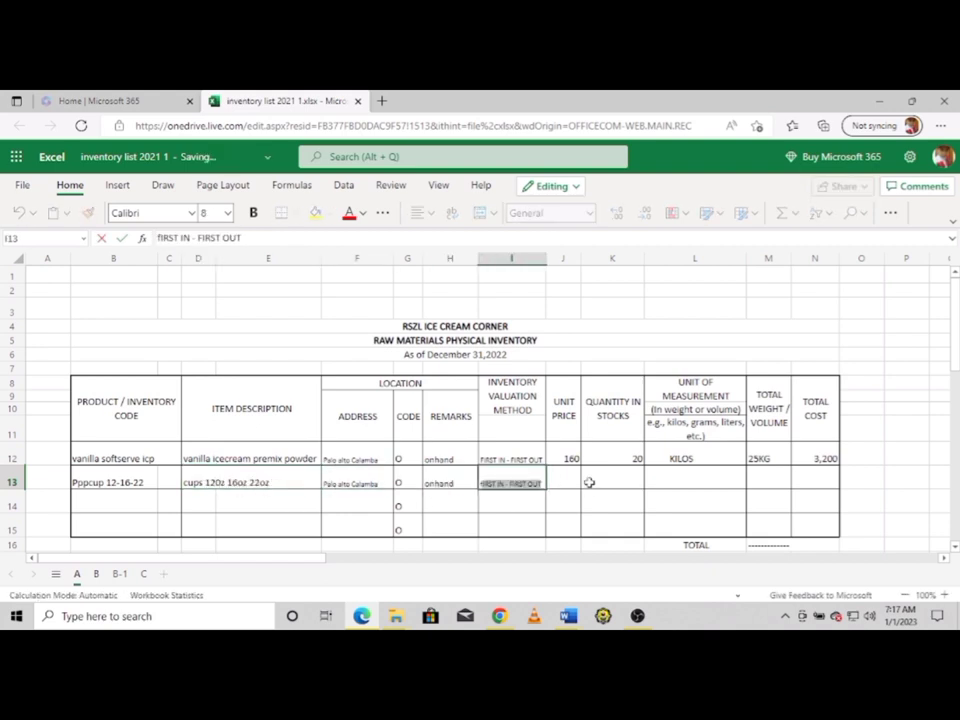
left_click(561, 482)
Enter unit price 2.5, quantity 200, unit volume, 200pcs and total cost 500 for row 13
type("2.5")
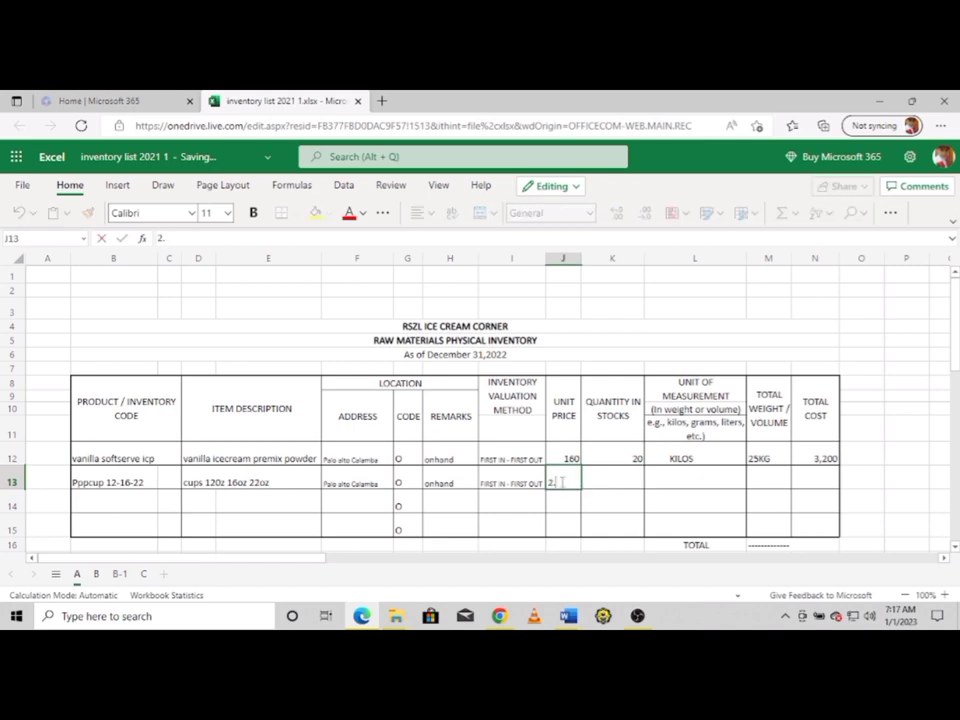
left_click(612, 483)
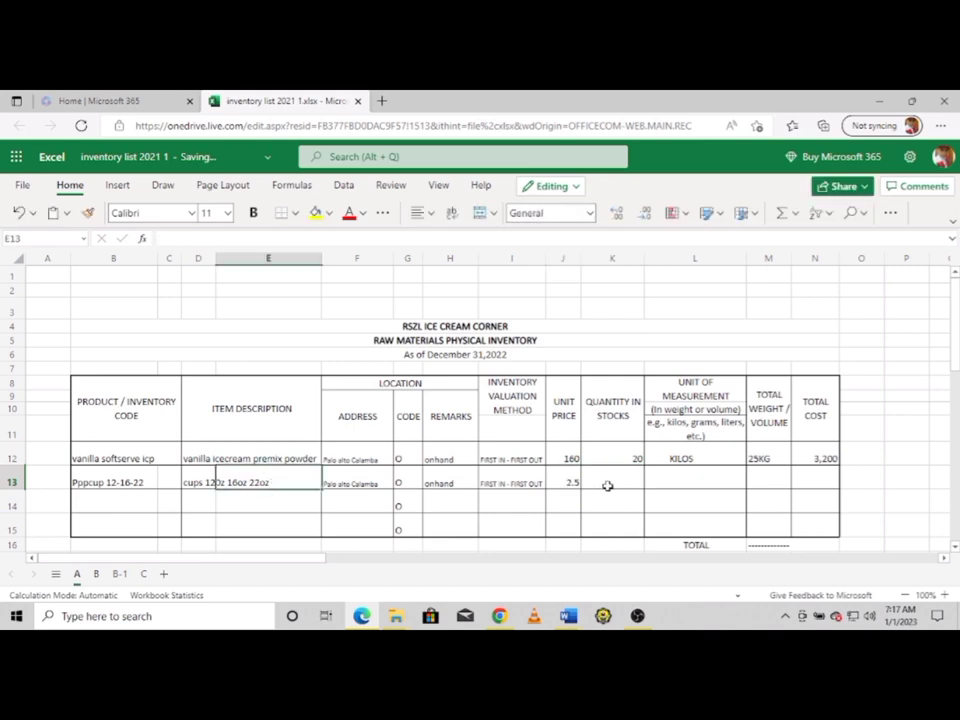
type("200")
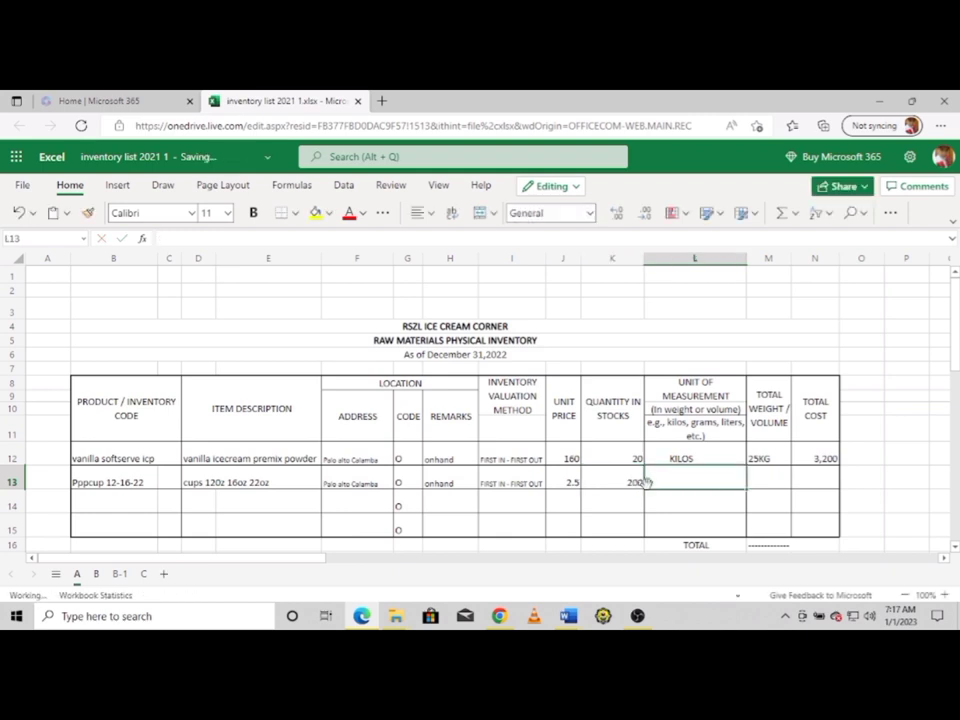
left_click(681, 486)
type("volume")
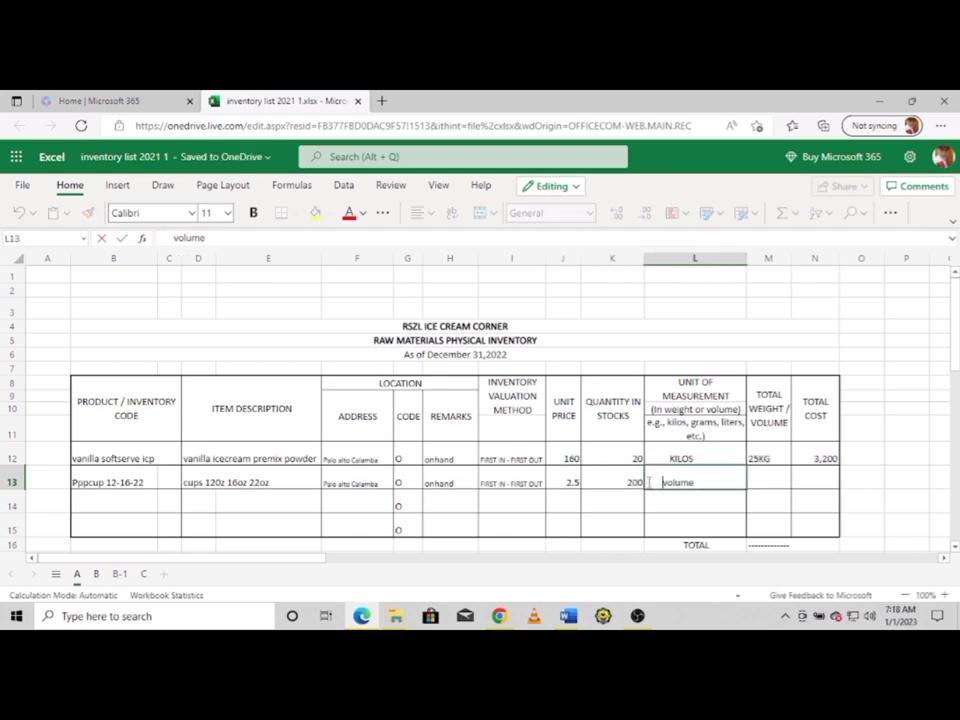
left_click(755, 481)
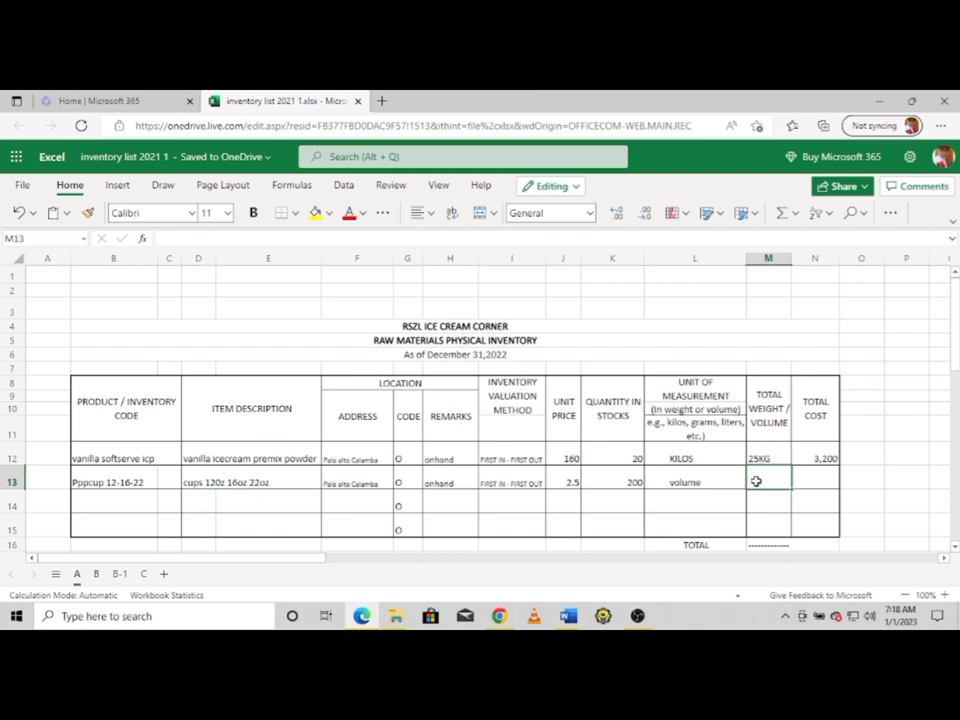
type("200pcs")
left_click(812, 484)
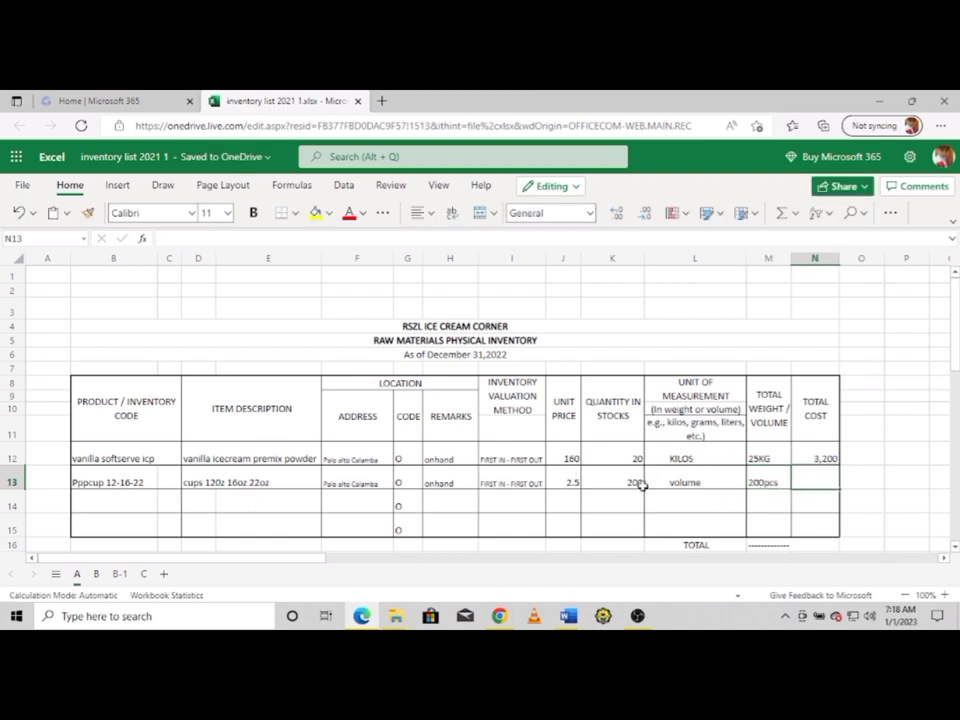
type("500")
left_click(108, 508)
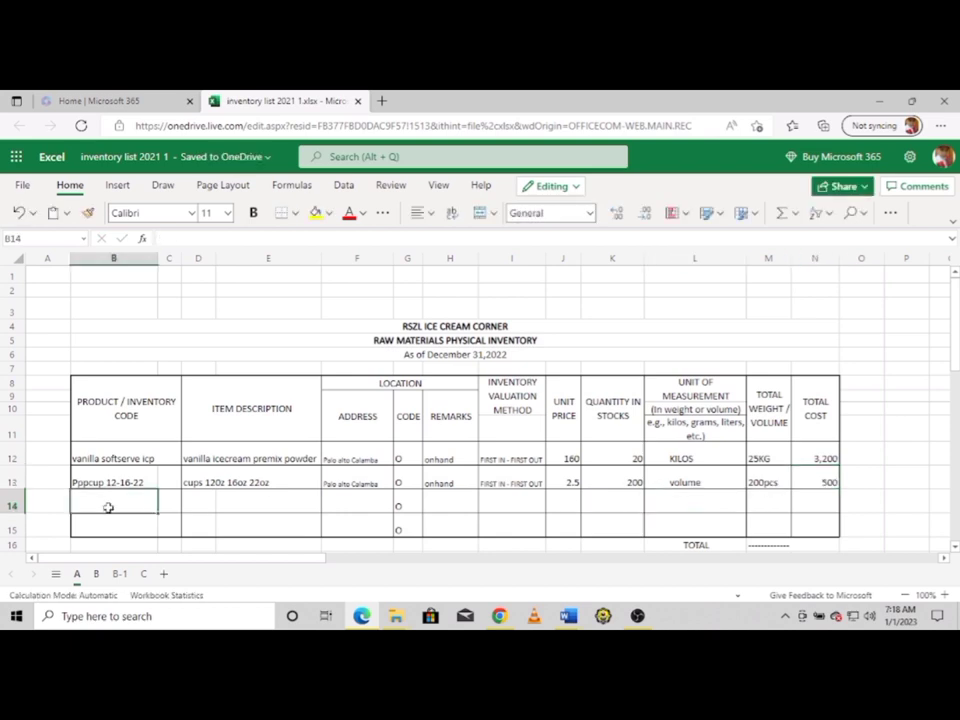
Enter code 'tb napkins precut' and description 'table napkins /tissue' in row 14
type("tb napkins precut")
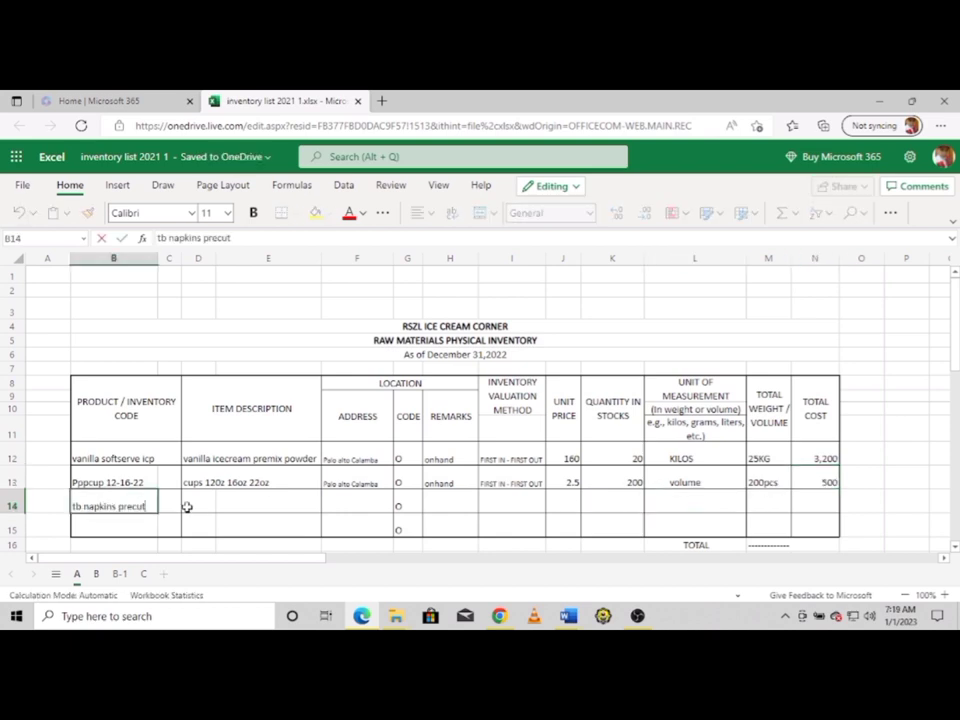
left_click(190, 507)
type("tables")
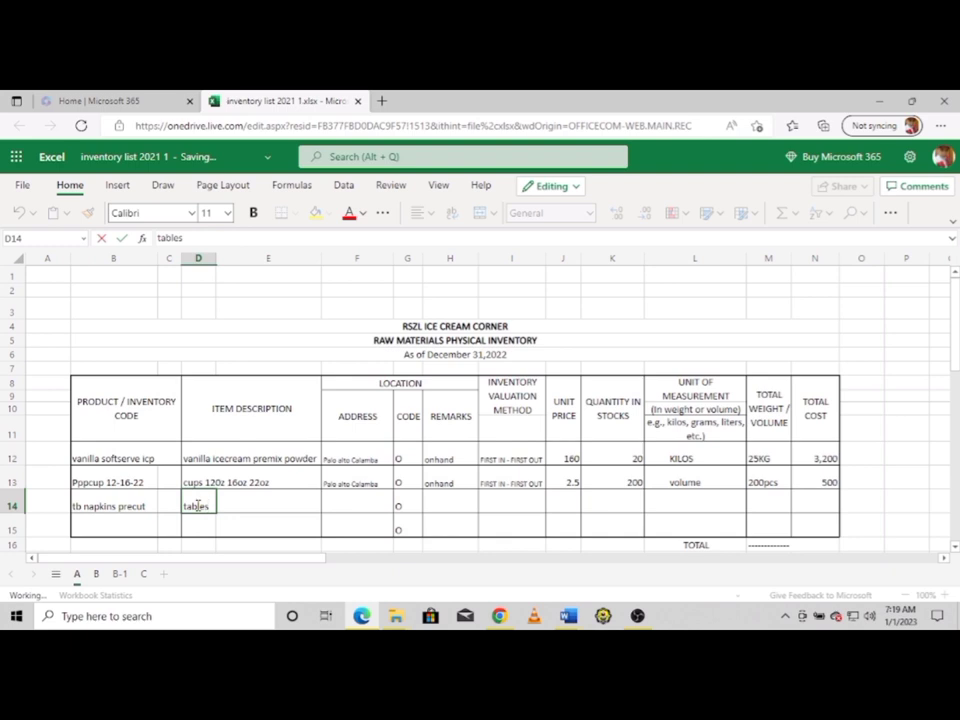
key("BackSpace")
type("napkins")
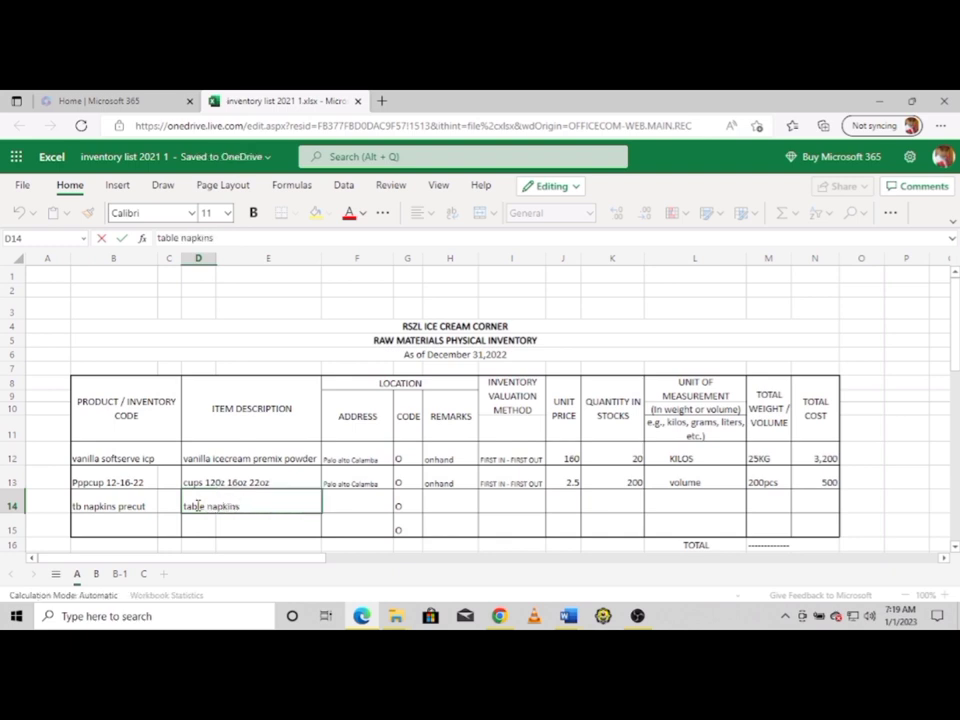
type(" /tissue")
key("Tab")
Fill row 14's address Palo alto Calamba, onhand remark and FIFO method via AutoComplete
type("p")
left_click(450, 506)
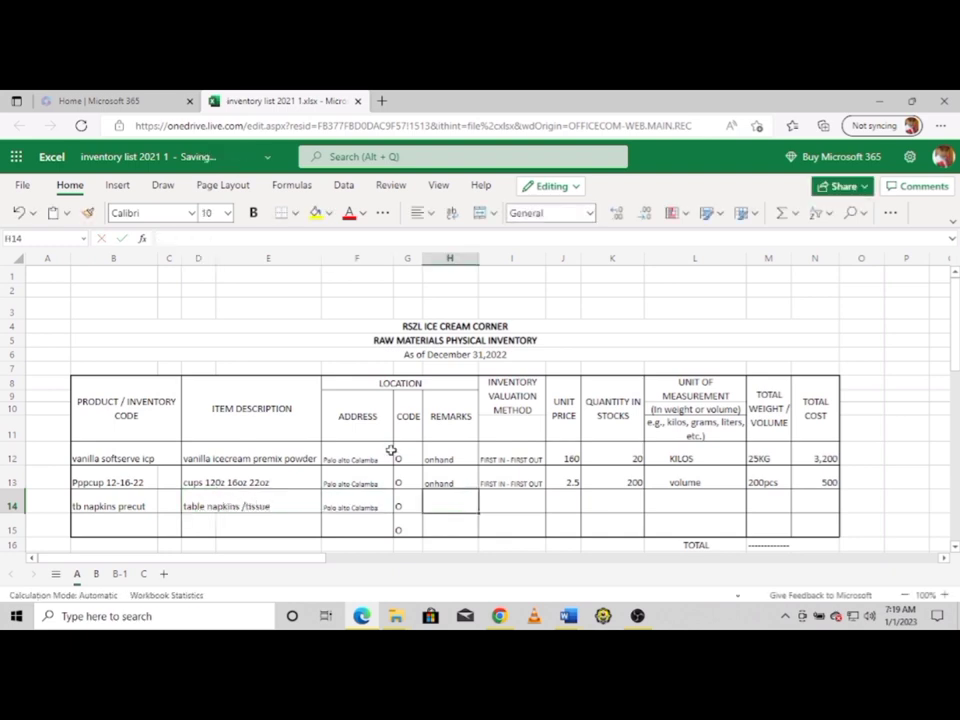
type("onhand")
key("Tab")
type("f")
left_click(562, 508)
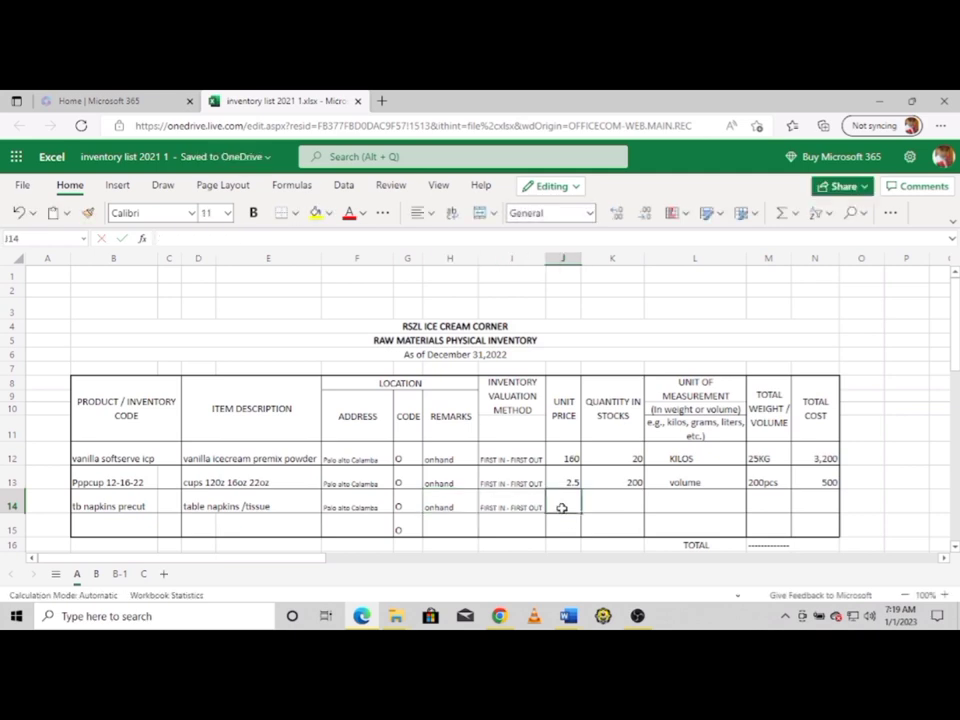
Enter unit price 50, quantity 2, unit pack, 2packs and total cost 100 for row 14
type("50")
left_click(616, 508)
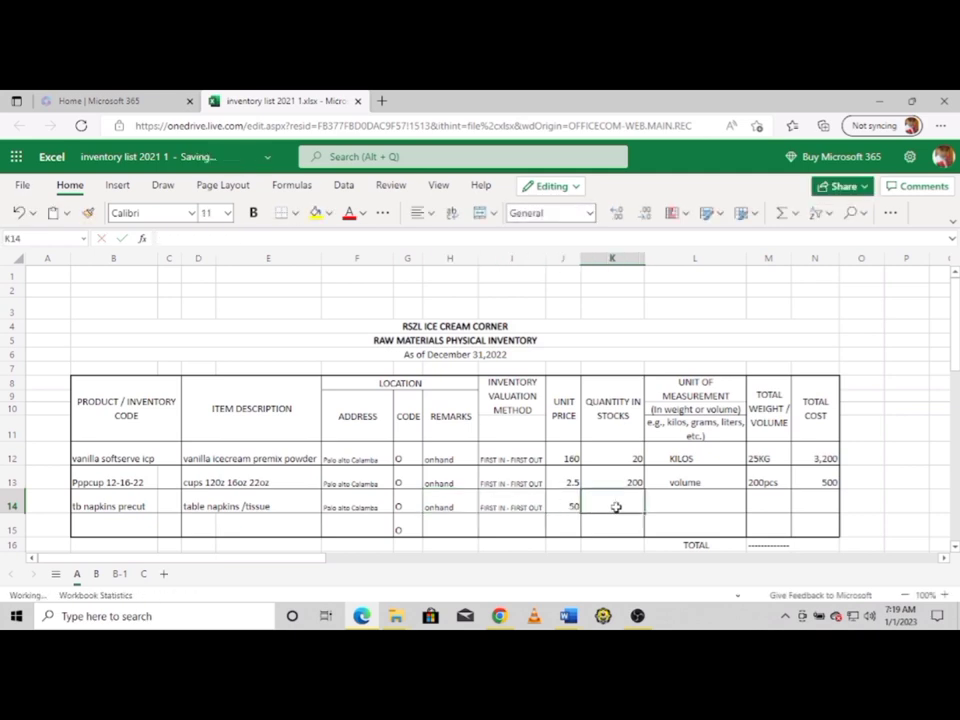
type("2")
left_click(659, 503)
type("pack")
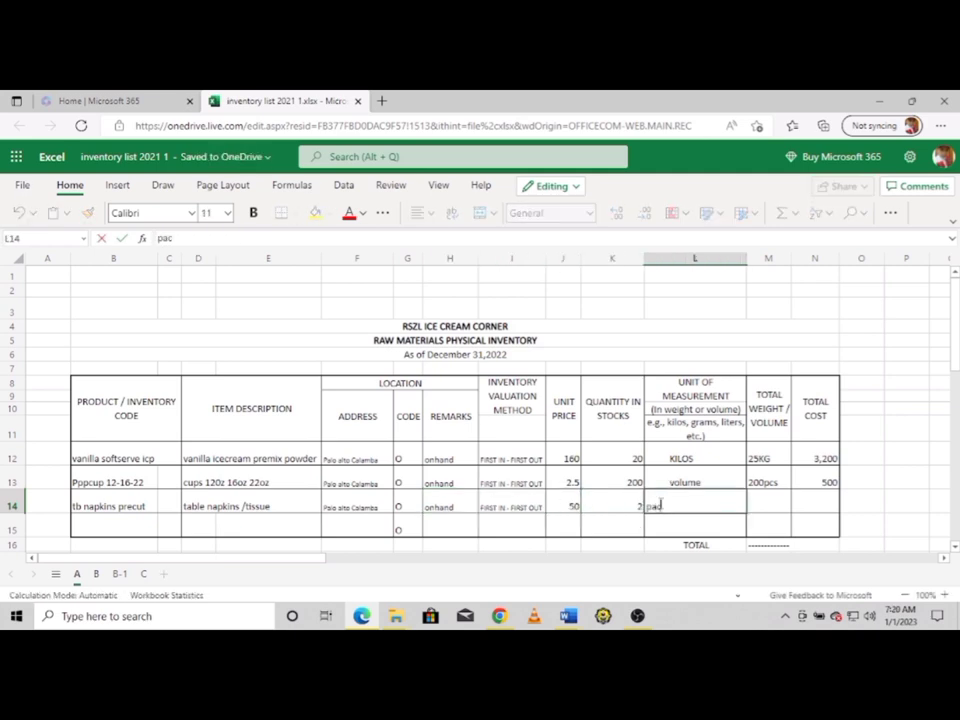
left_click(563, 506)
double_click(652, 508)
left_click(762, 500)
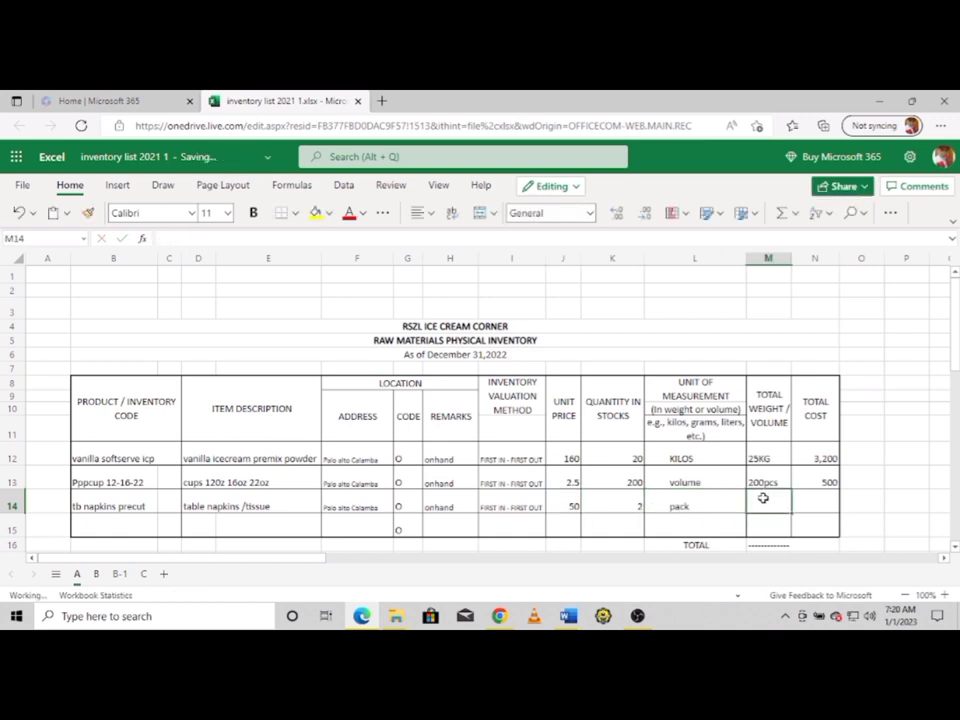
type("2packs")
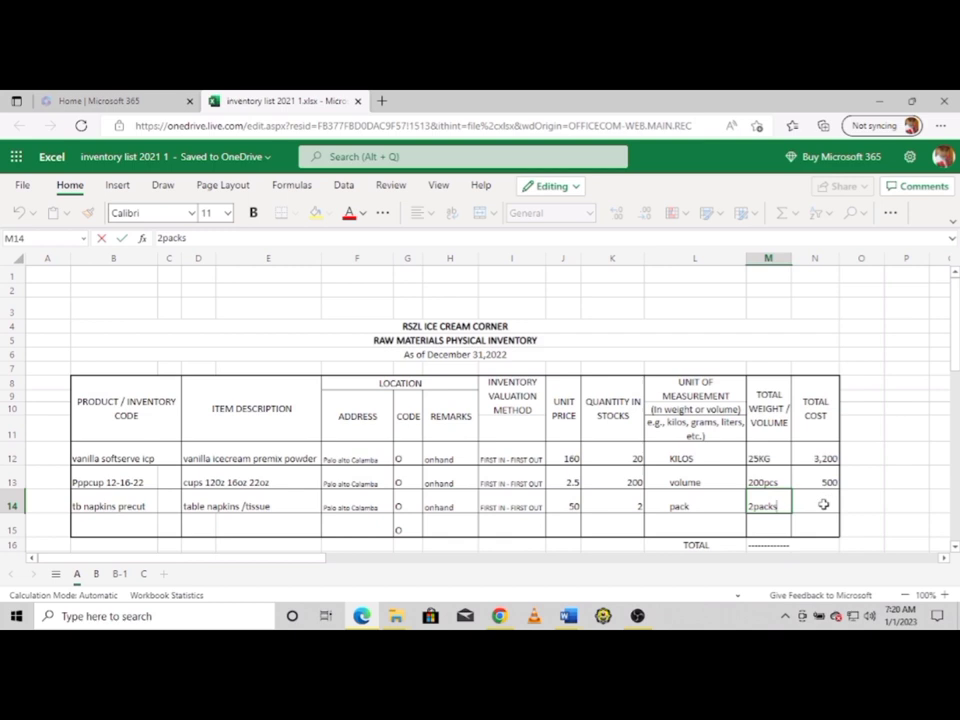
left_click(818, 505)
type("100")
left_click(150, 522)
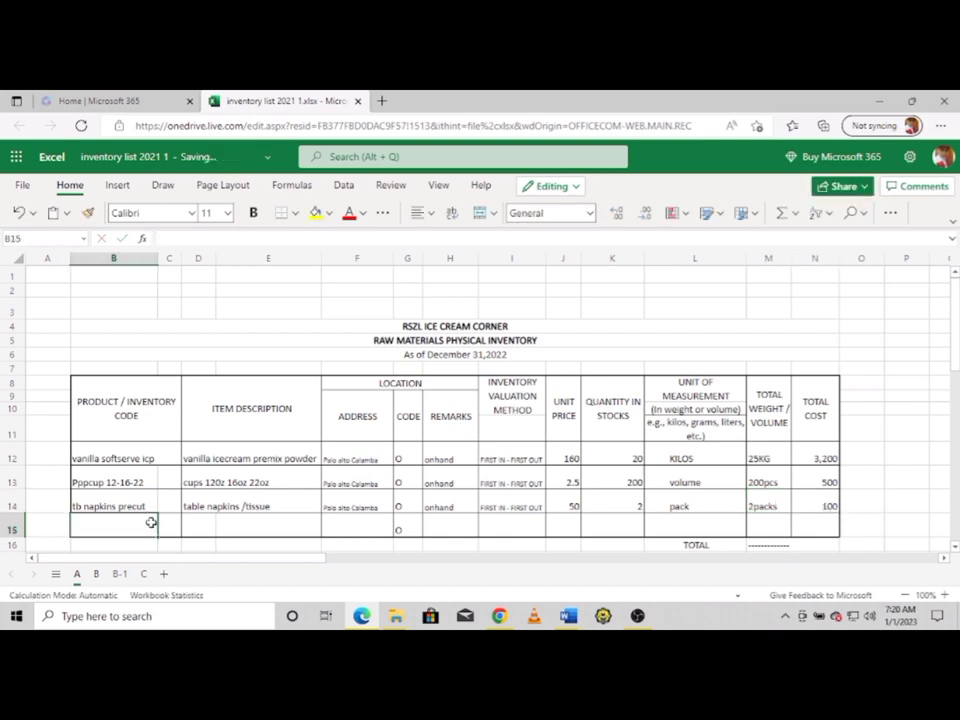
Enter code 'spoons/straws' in B15 and description 'toys spoon/ind.wrap straw' in D15
type("spoons")
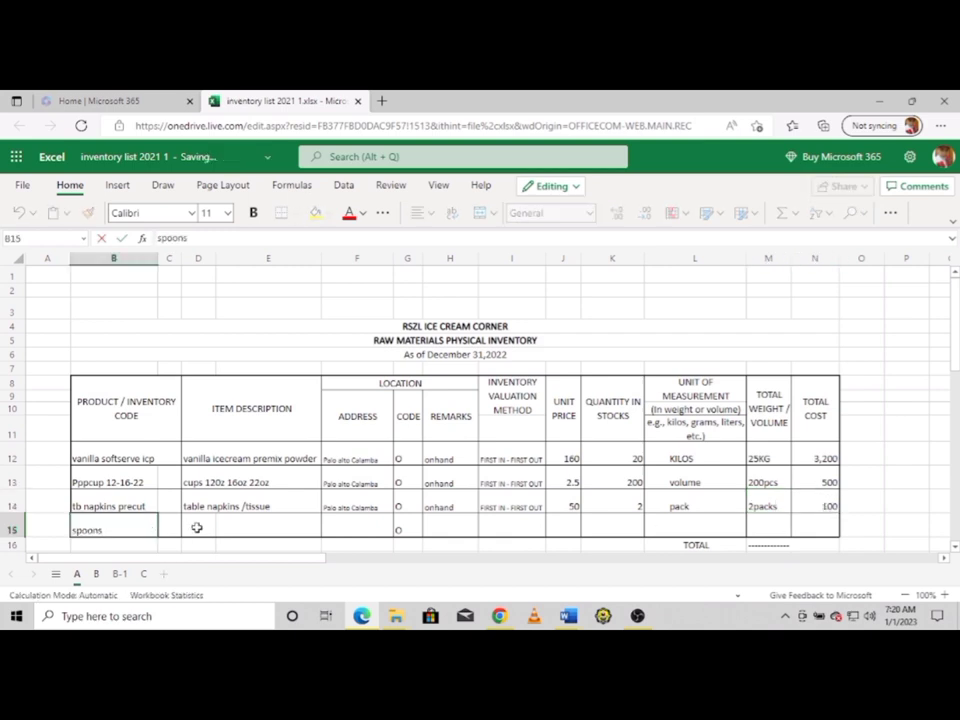
left_click(197, 528)
double_click(108, 530)
type("/s")
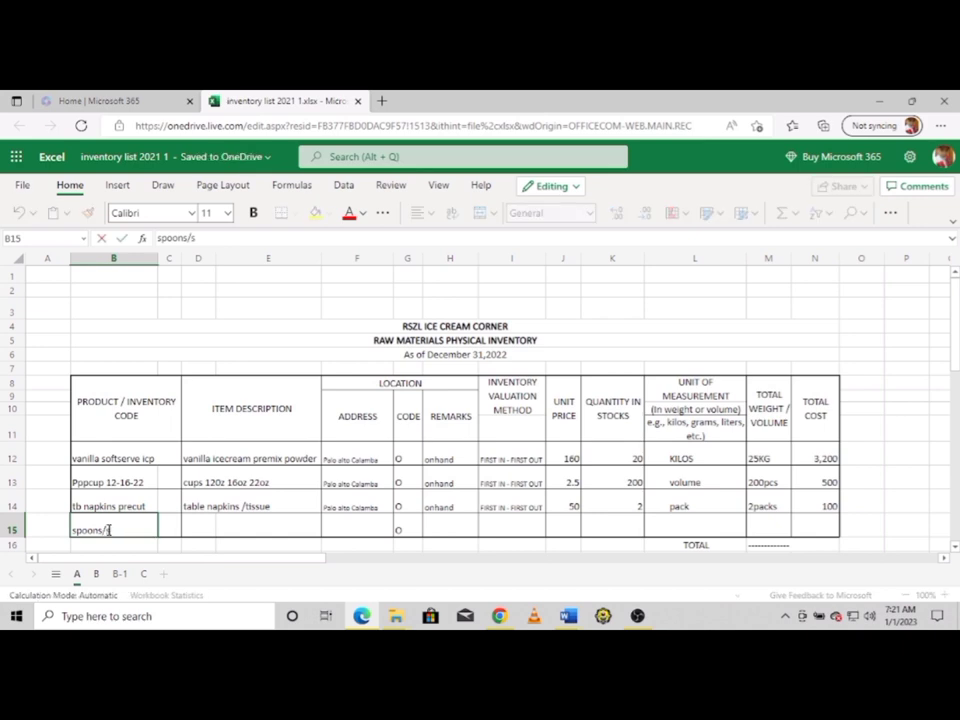
type("traws")
left_click(197, 528)
type("ind")
key("BackSpace")
key("BackSpace")
key("BackSpace")
type("toys")
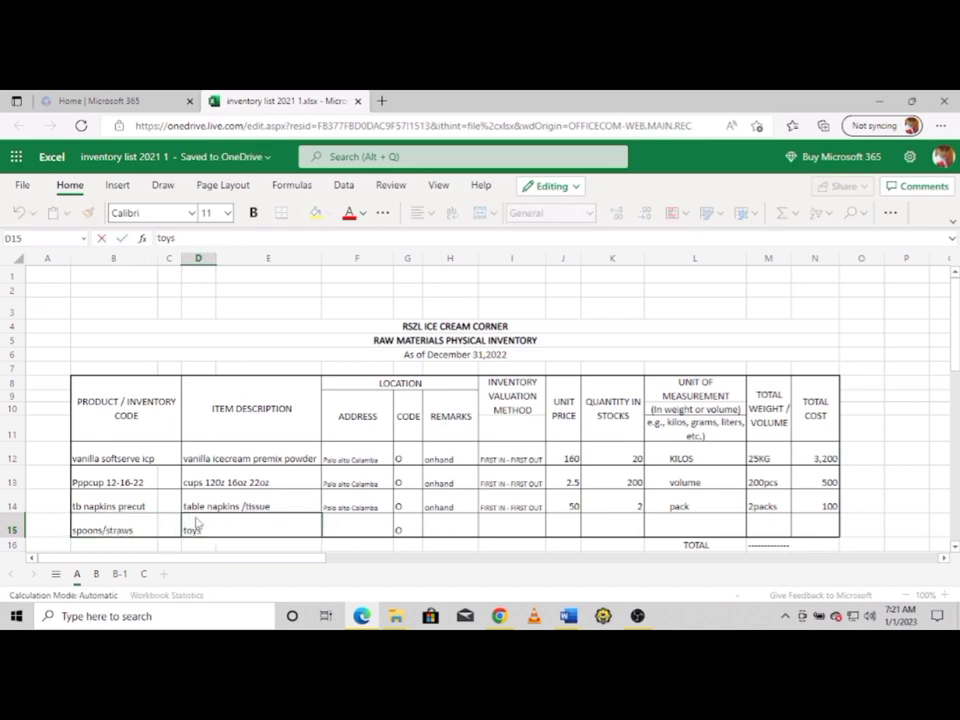
type(" spoon/indivi")
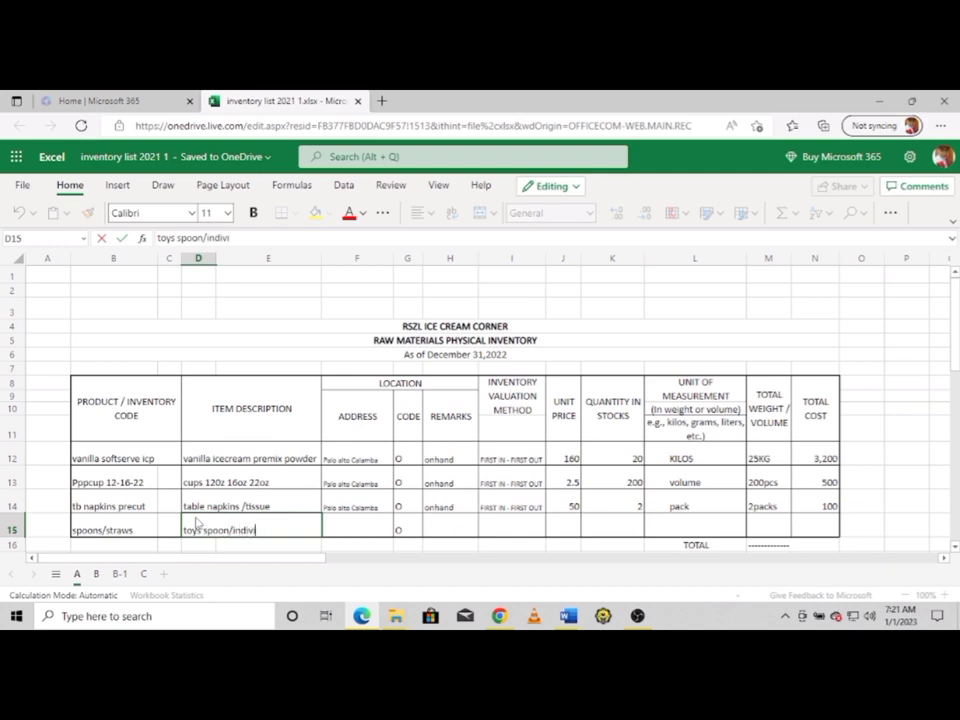
type("dual wrap straws")
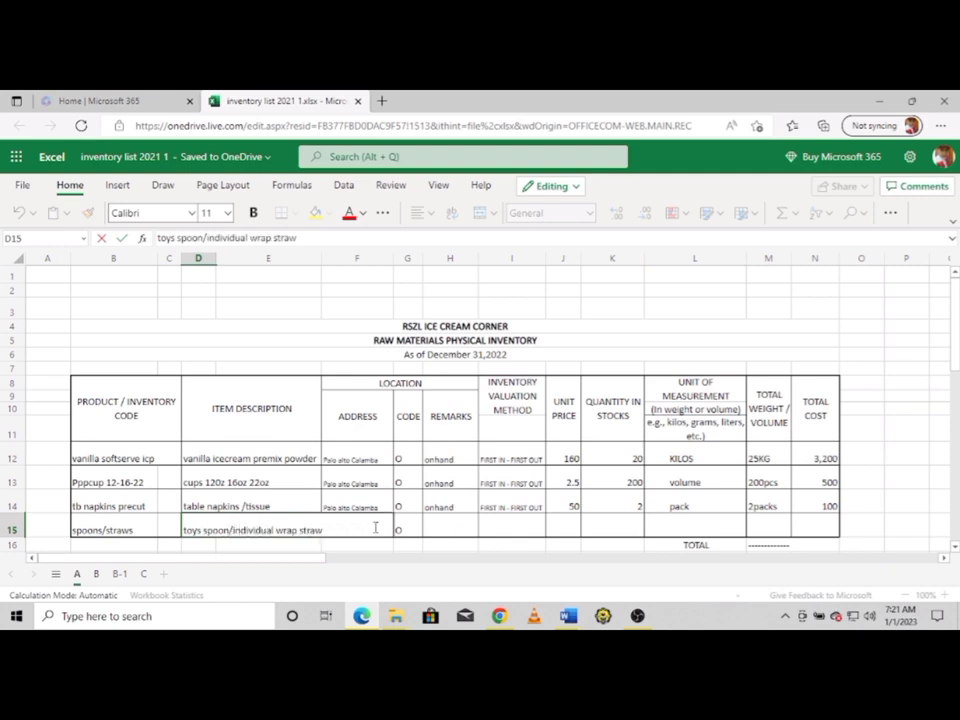
key("BackSpace")
key("BackSpace")
key("BackSpace")
key("BackSpace")
key("BackSpace")
key("BackSpace")
key("BackSpace")
key("BackSpace")
key("BackSpace")
key("BackSpace")
key("BackSpace")
key("BackSpace")
key("BackSpace")
key("BackSpace")
key("BackSpace")
key("BackSpace")
key("BackSpace")
key("BackSpace")
key("BackSpace")
type(".wra")
key("BackSpace")
key("BackSpace")
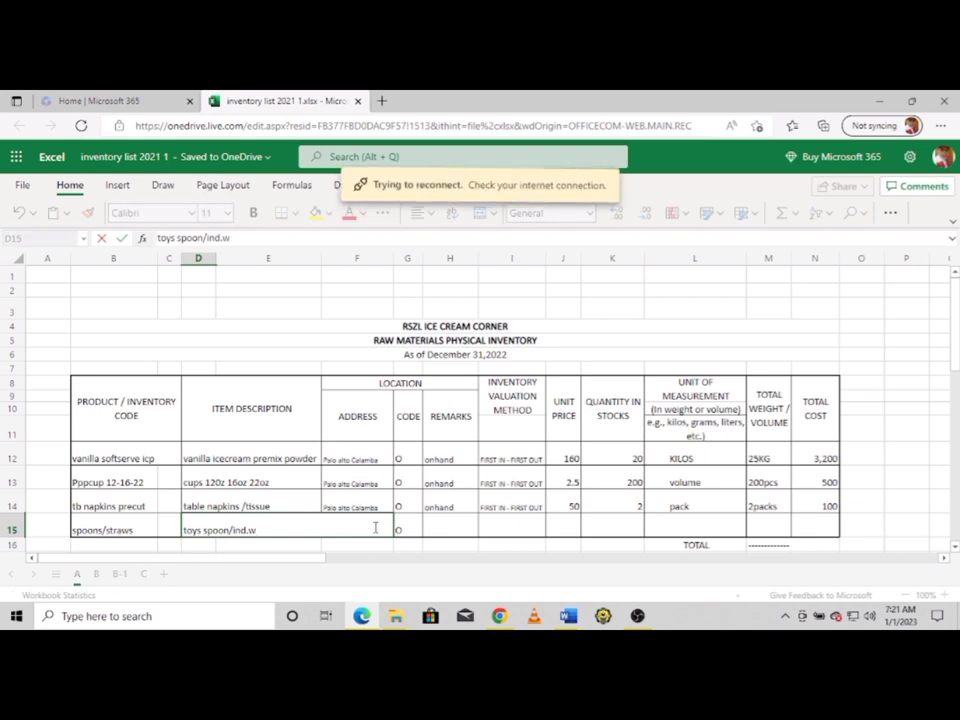
type("rap straw")
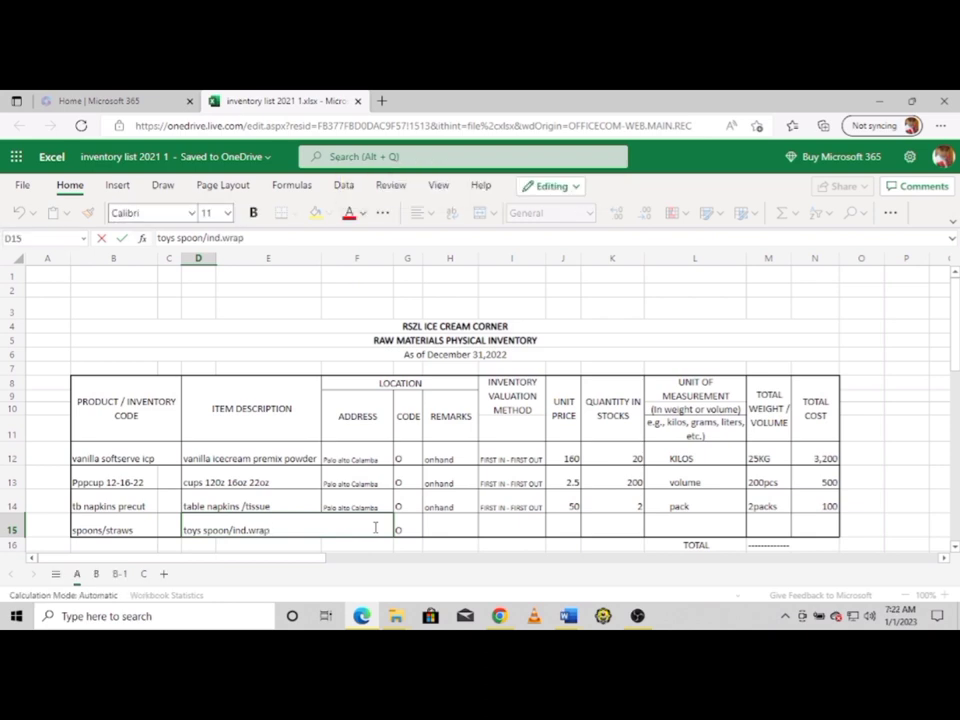
Fill row 15's address, remark, valuation method and unit price 50 down with Ctrl+D
left_click(332, 526)
key("ctrl+d")
left_click(435, 527)
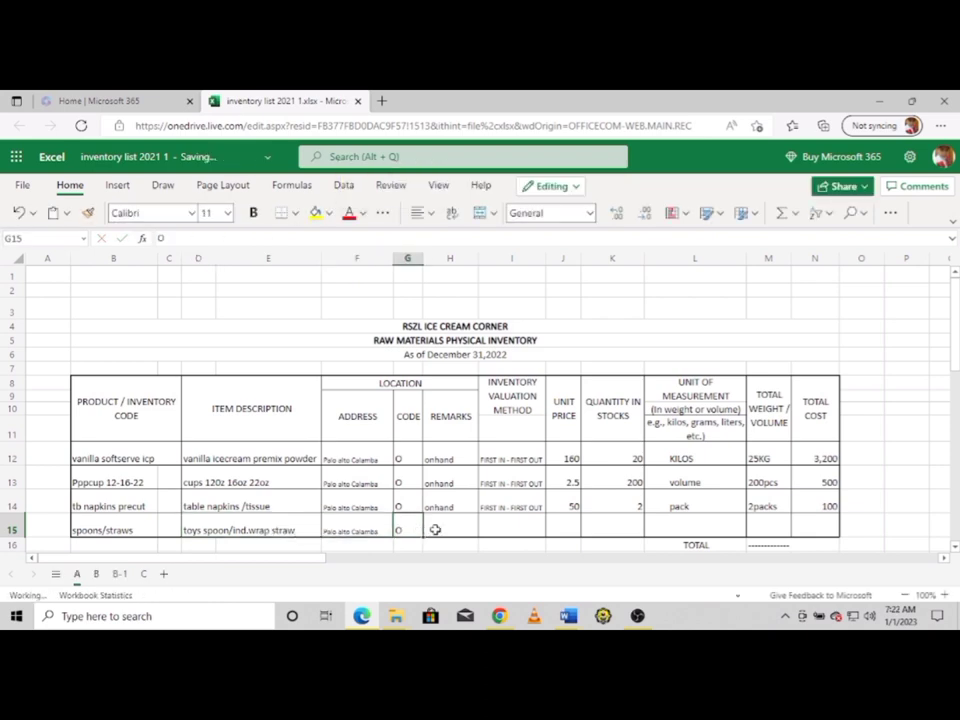
key("ctrl+d")
left_click(512, 530)
key("ctrl+d")
left_click(563, 533)
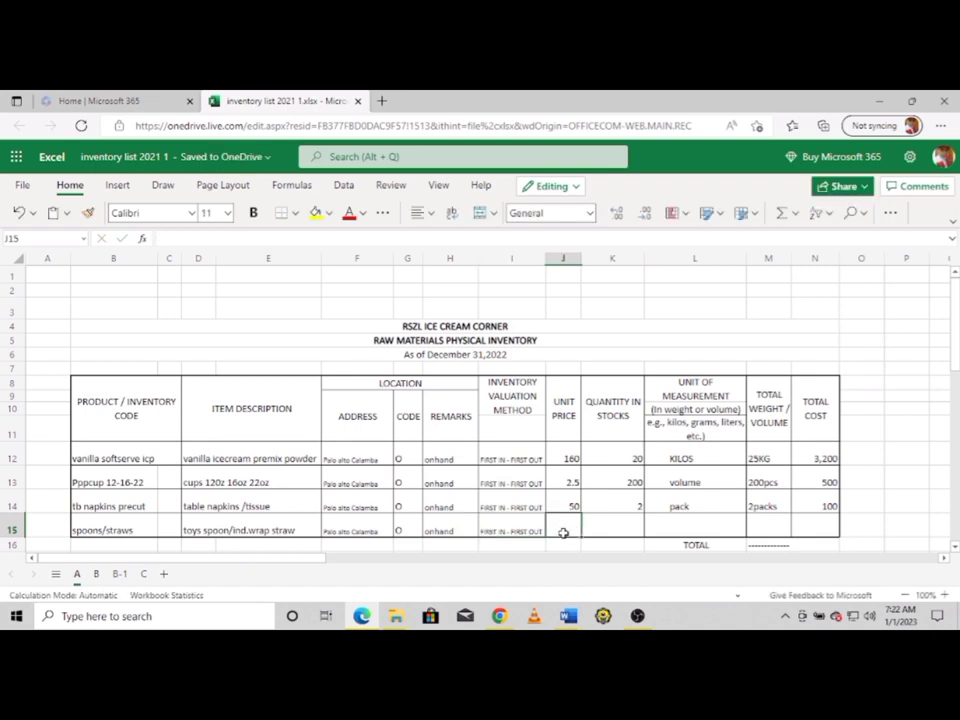
key("ctrl+d")
Enter quantity 4, unit kilos and total weight 4kg for row 15
left_click(620, 522)
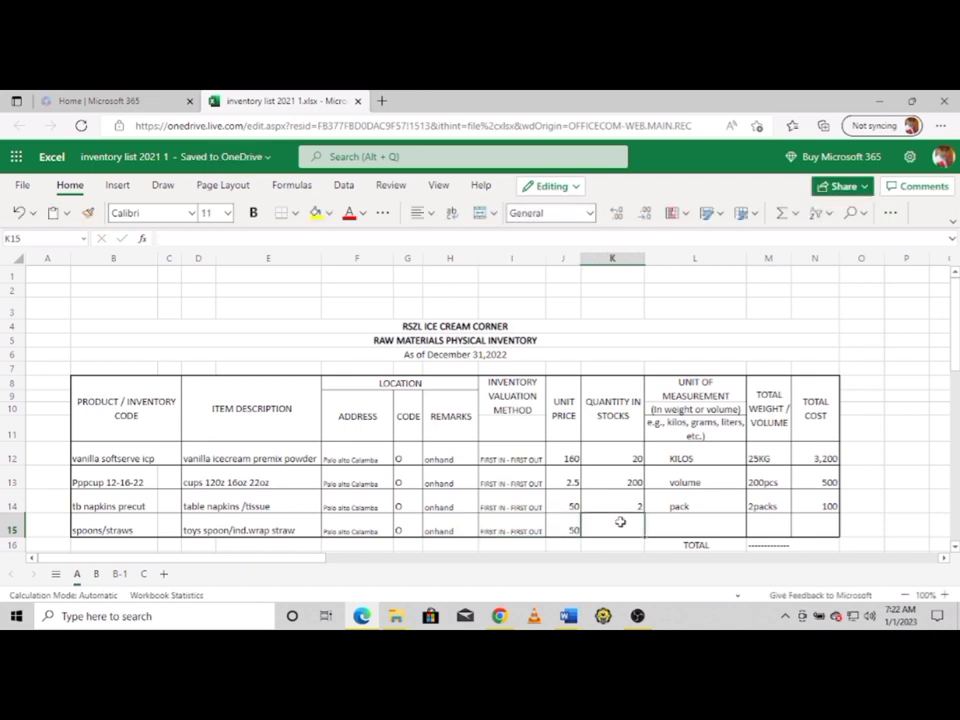
type("4")
left_click(696, 527)
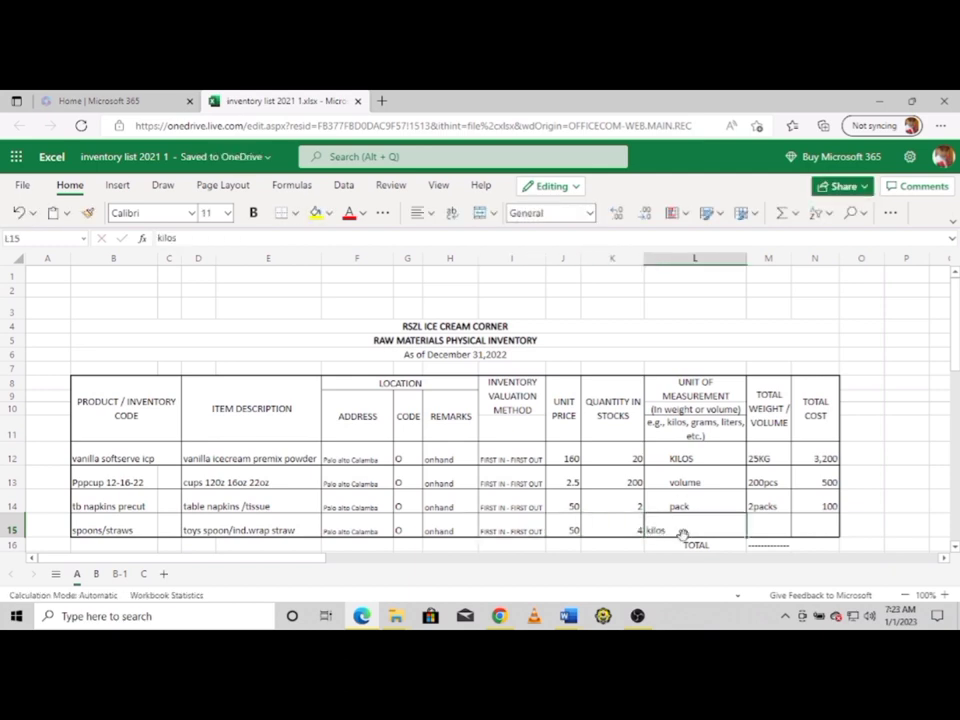
type("kilos")
left_click(756, 524)
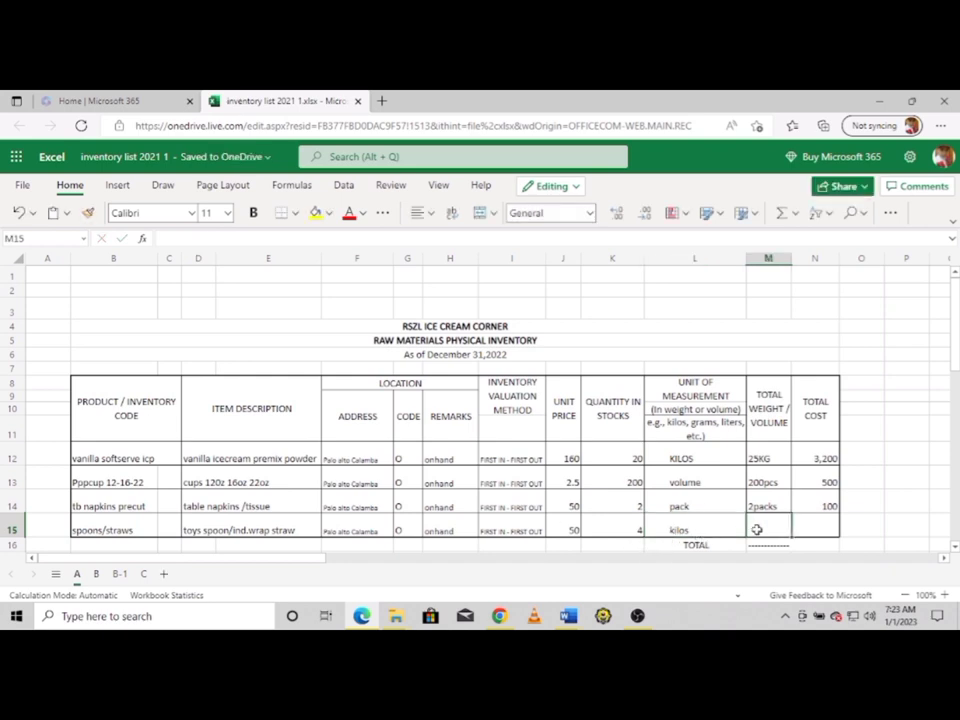
type("4kg")
key("Left")
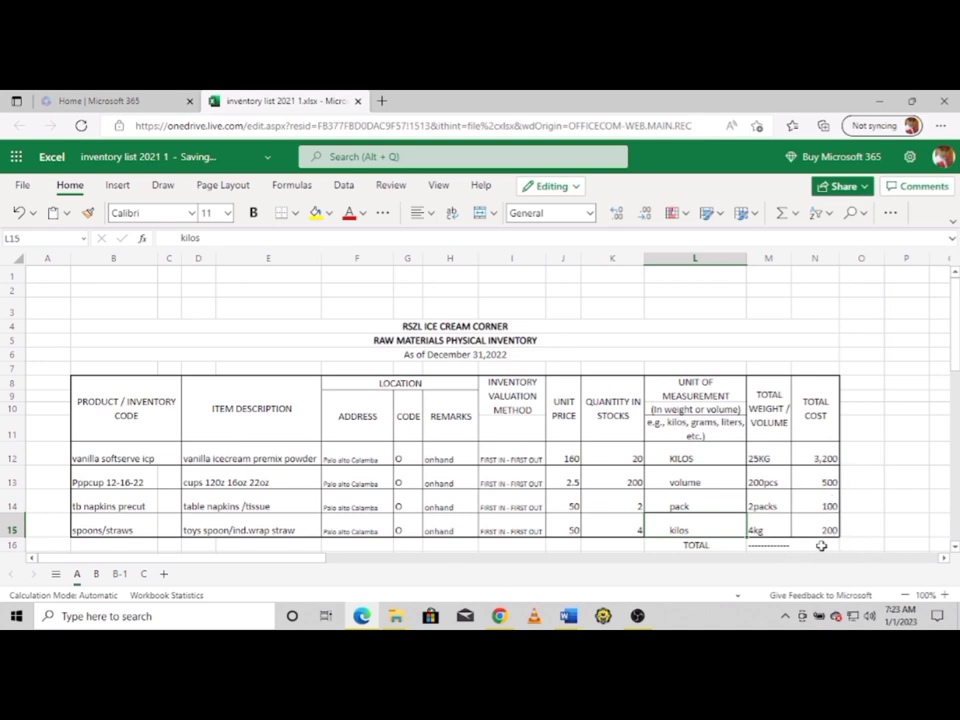
left_click(814, 552)
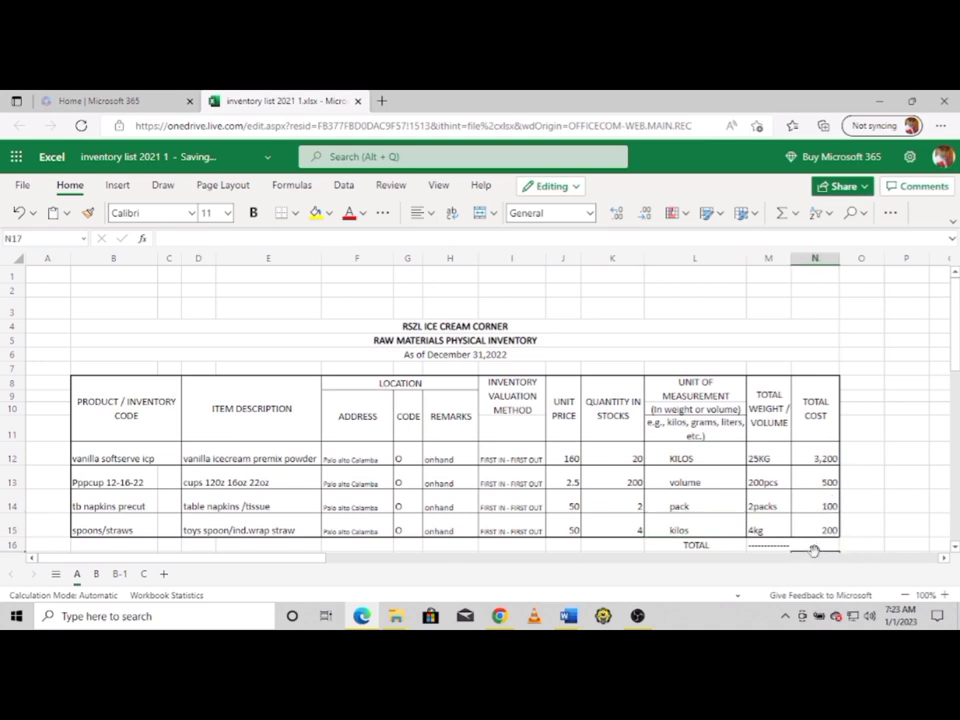
key("Down")
key("Down")
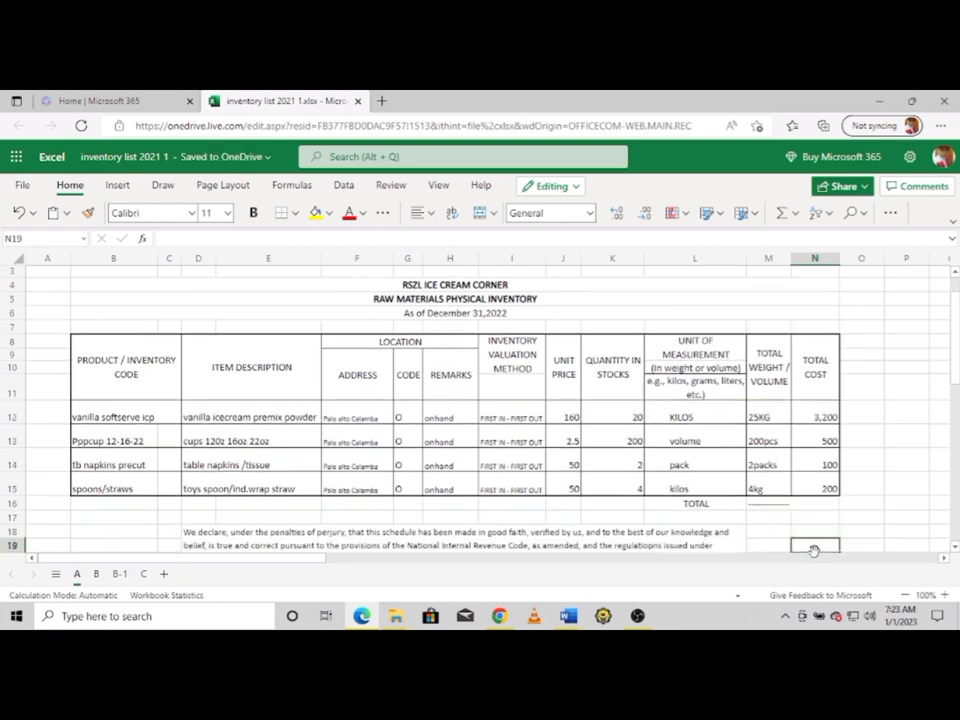
Type 4000 in the TOTAL row's cost cell N16 and move below the table
left_click(814, 507)
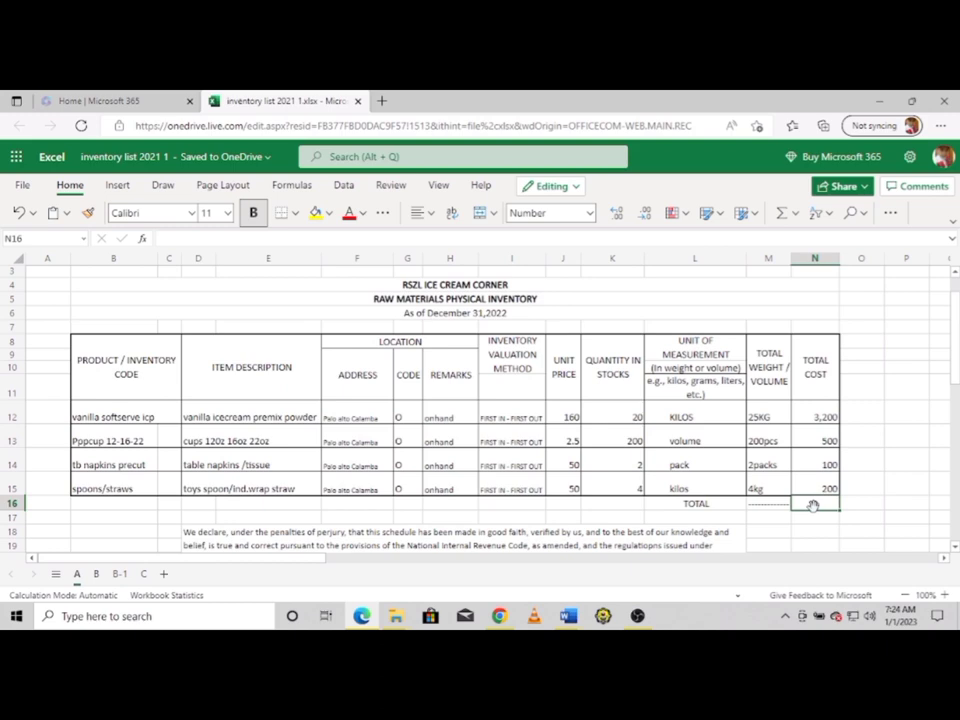
type("4000")
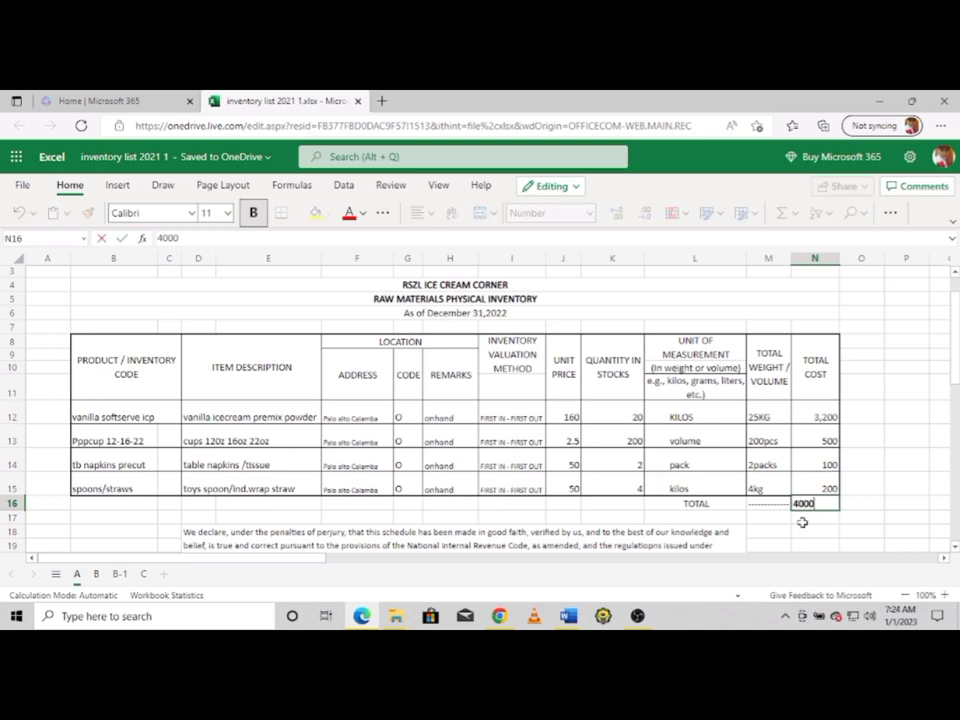
key("Return")
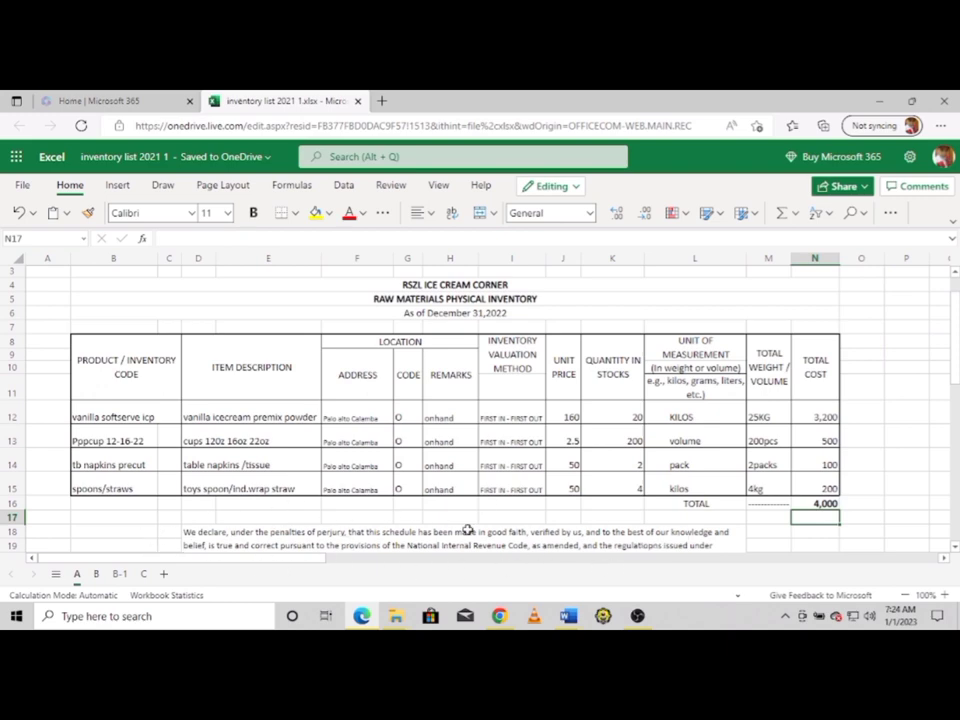
key("Down")
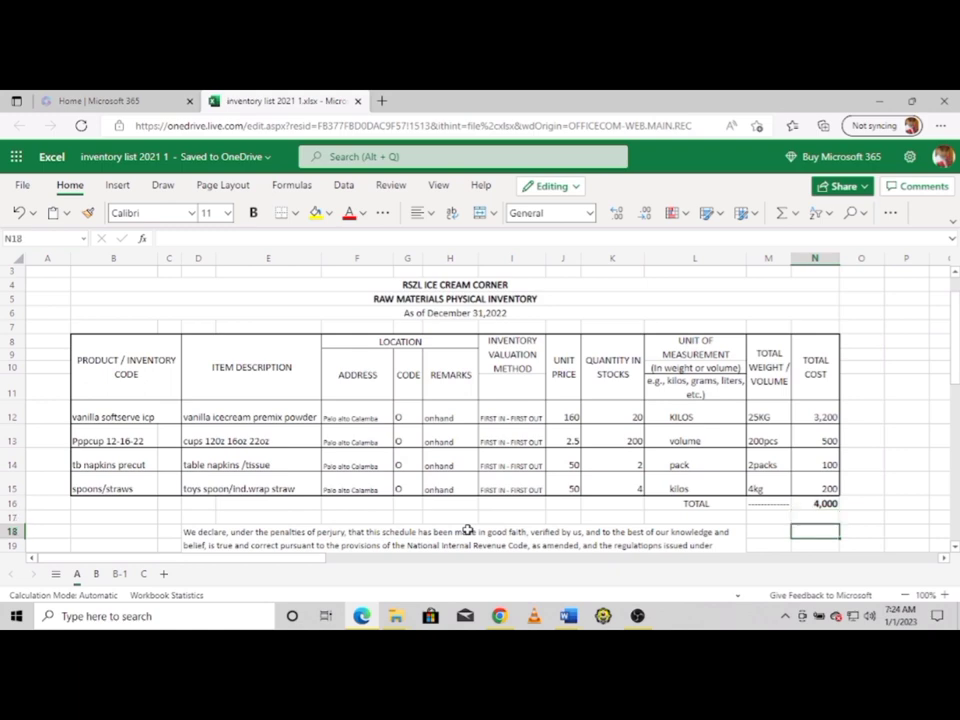
key("Down")
key("Down")
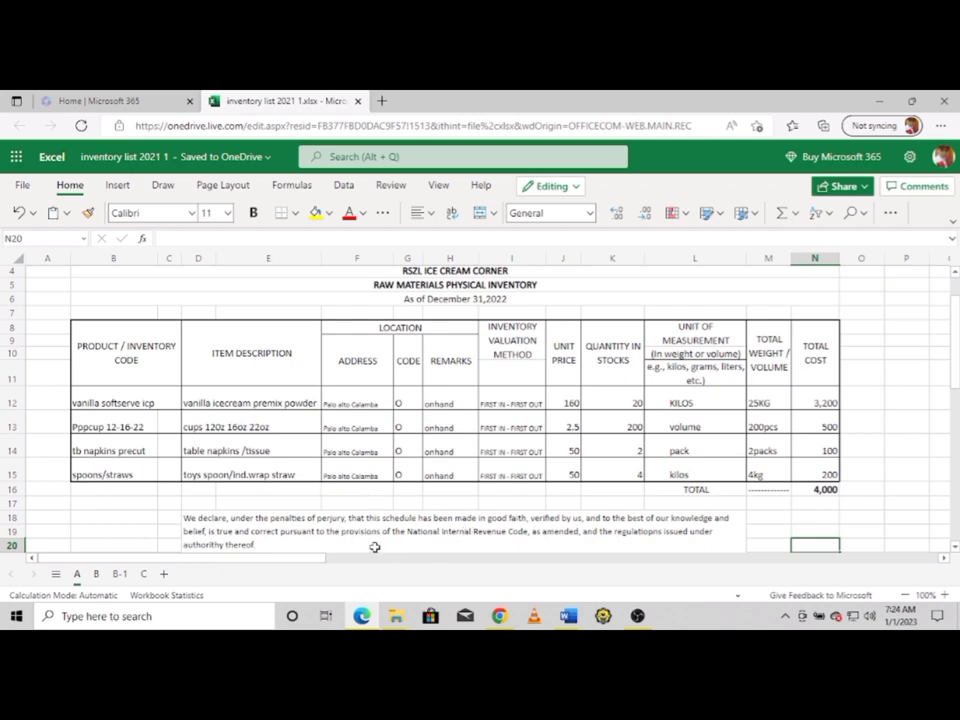
Enter the signatory's name in I22, their TIN number in I23, and the label 'TIN:' in H23
scroll(374, 547, "down", 2)
left_click(512, 520)
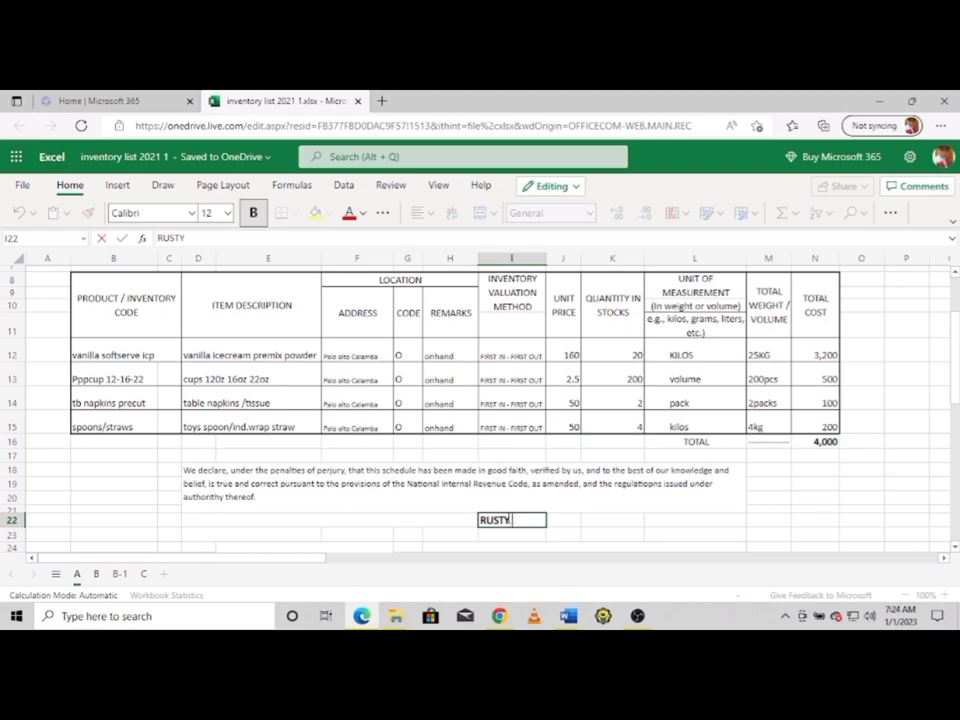
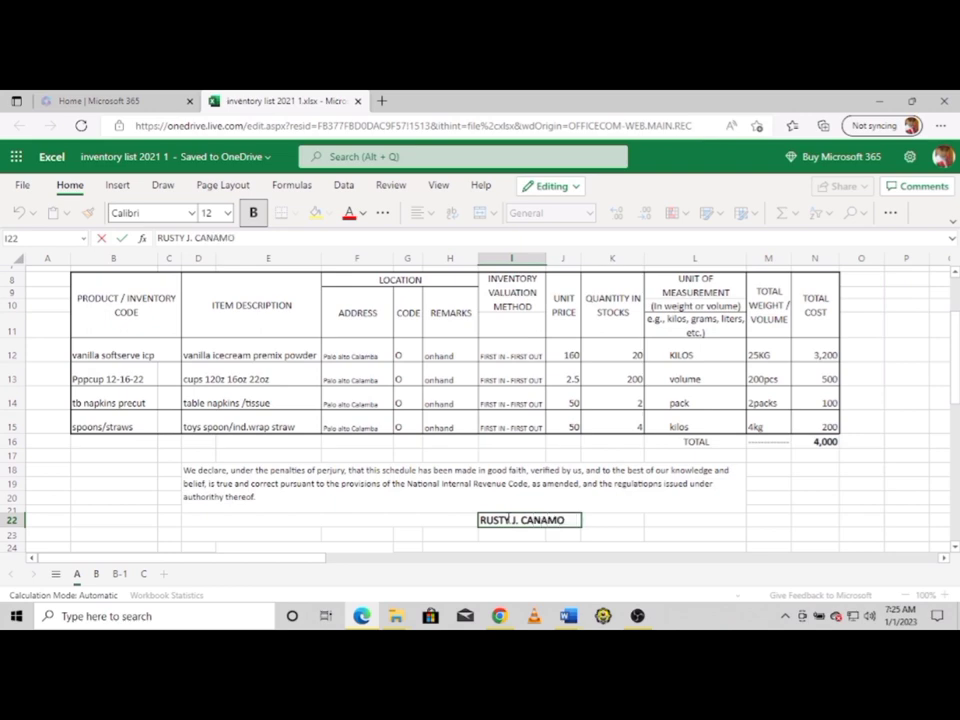
key("Return")
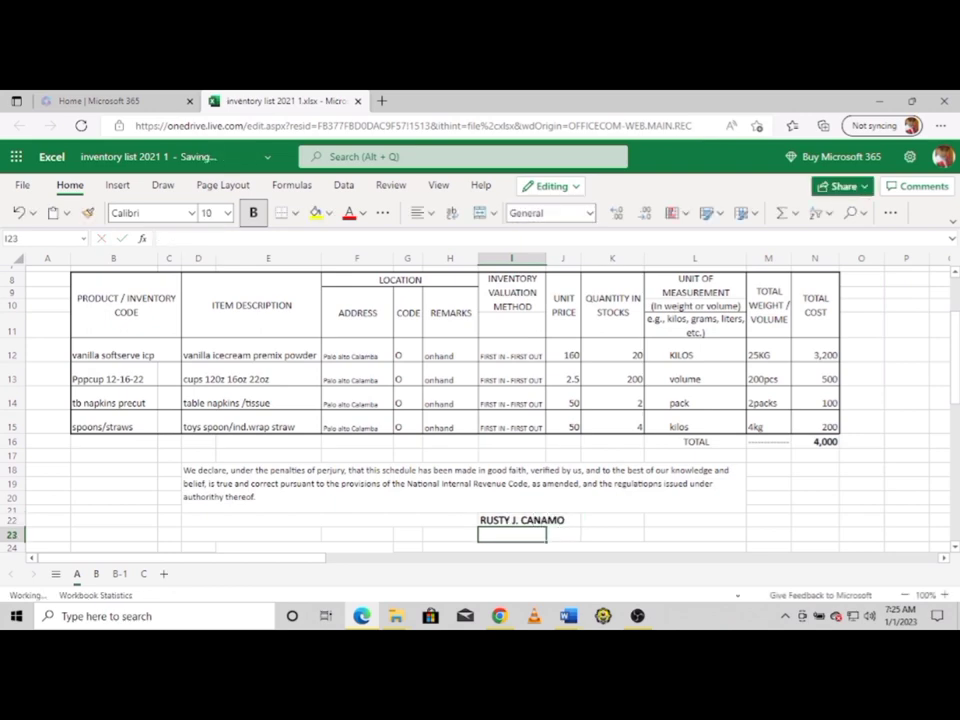
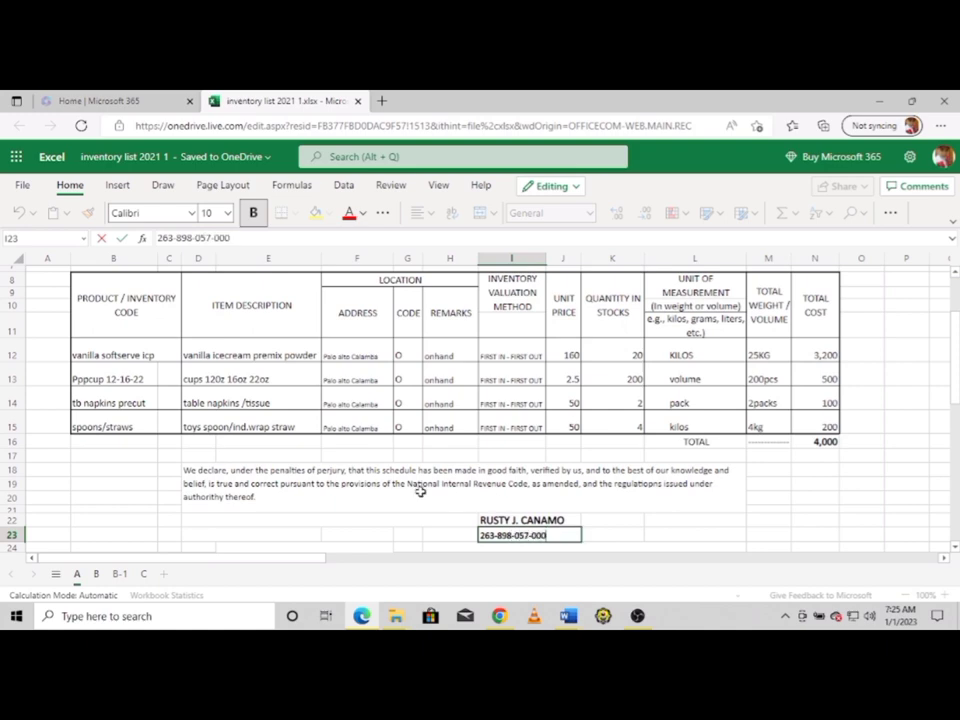
left_click(425, 533)
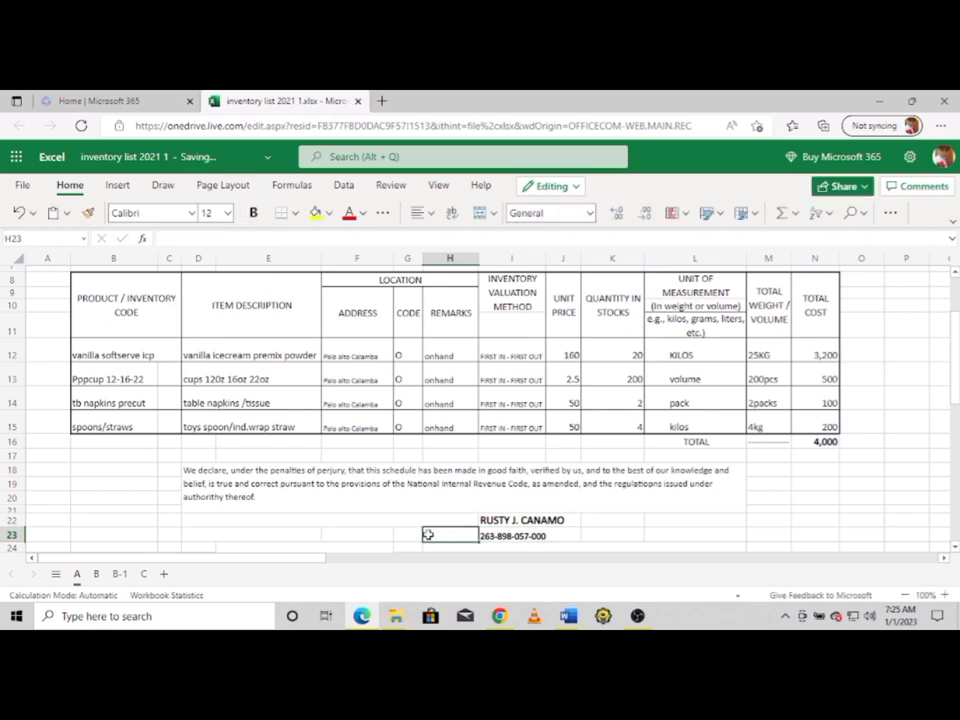
type("TIN:")
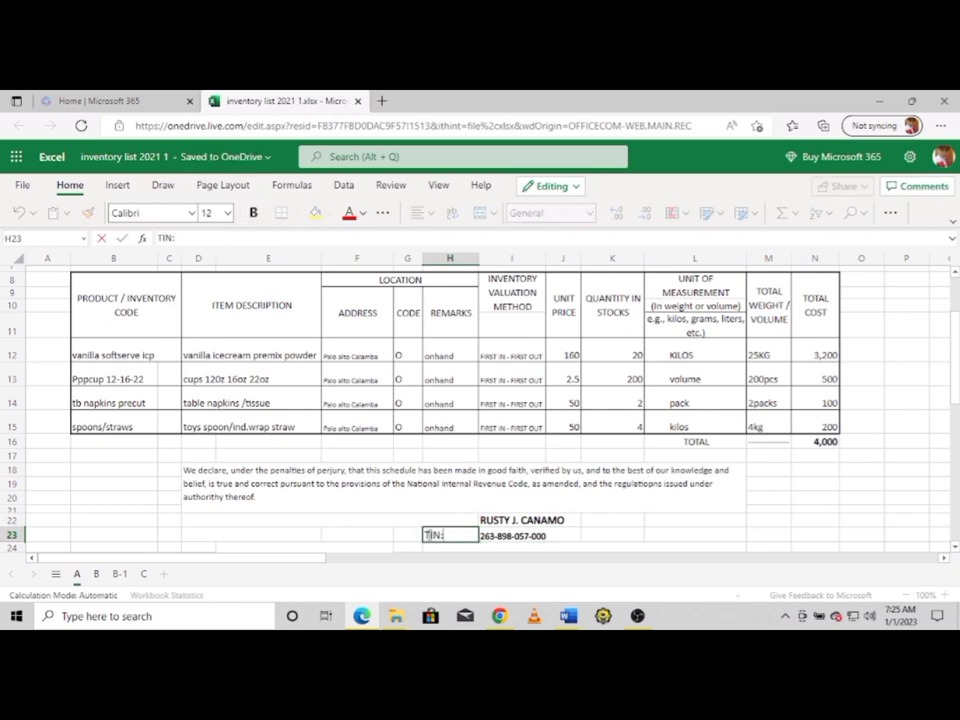
left_click(615, 535)
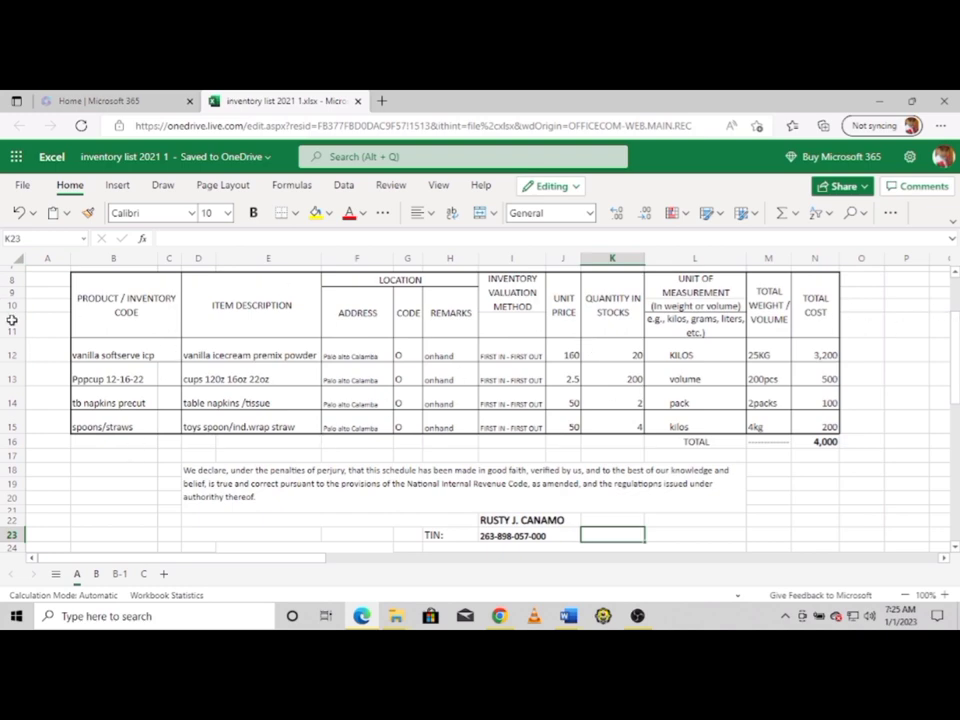
Return to the top of the sheet and bring up File > Save As for the workbook
key("Up")
key("Up")
key("Up")
key("Up")
key("Up")
key("Up")
key("Up")
key("Up")
key("Up")
key("Up")
key("Up")
key("Up")
key("Up")
key("Up")
key("Up")
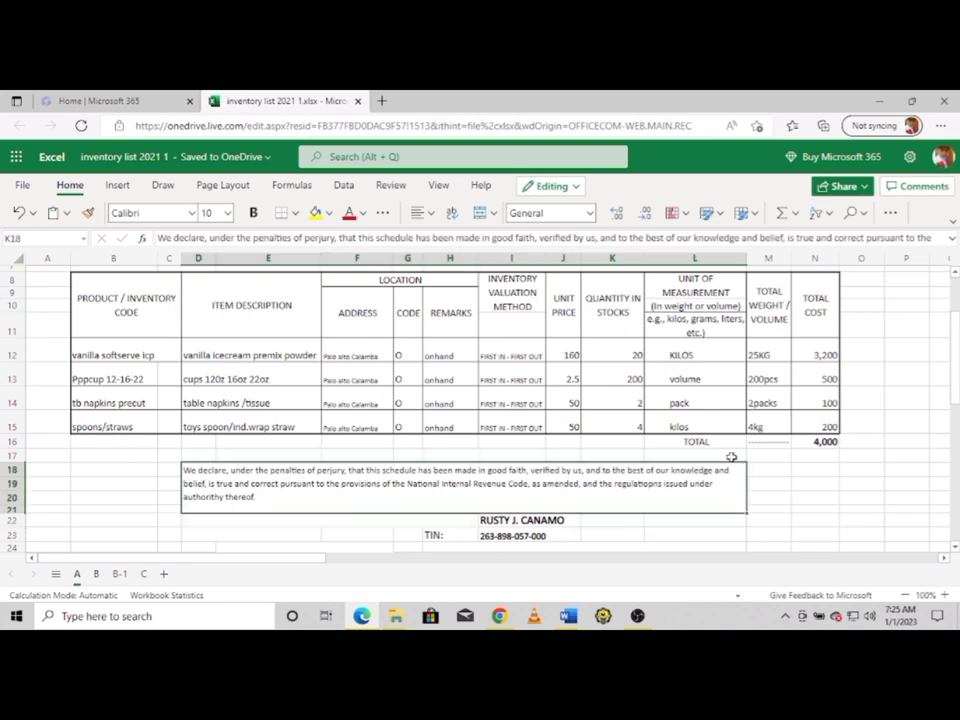
key("Up")
key("Up")
key("Up")
key("Up")
key("Up")
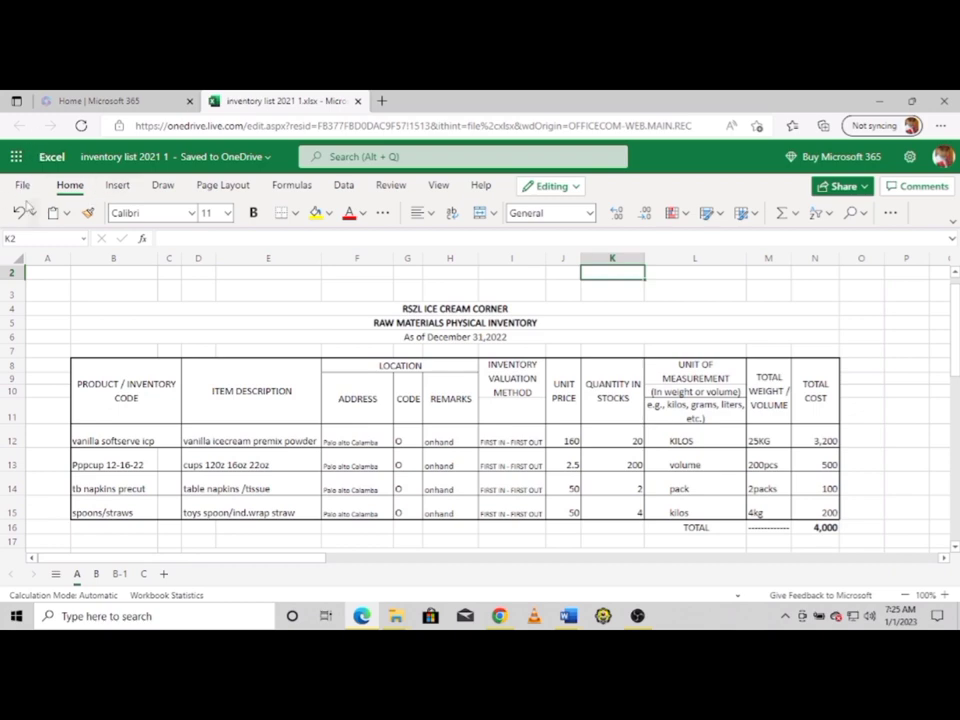
left_click(21, 186)
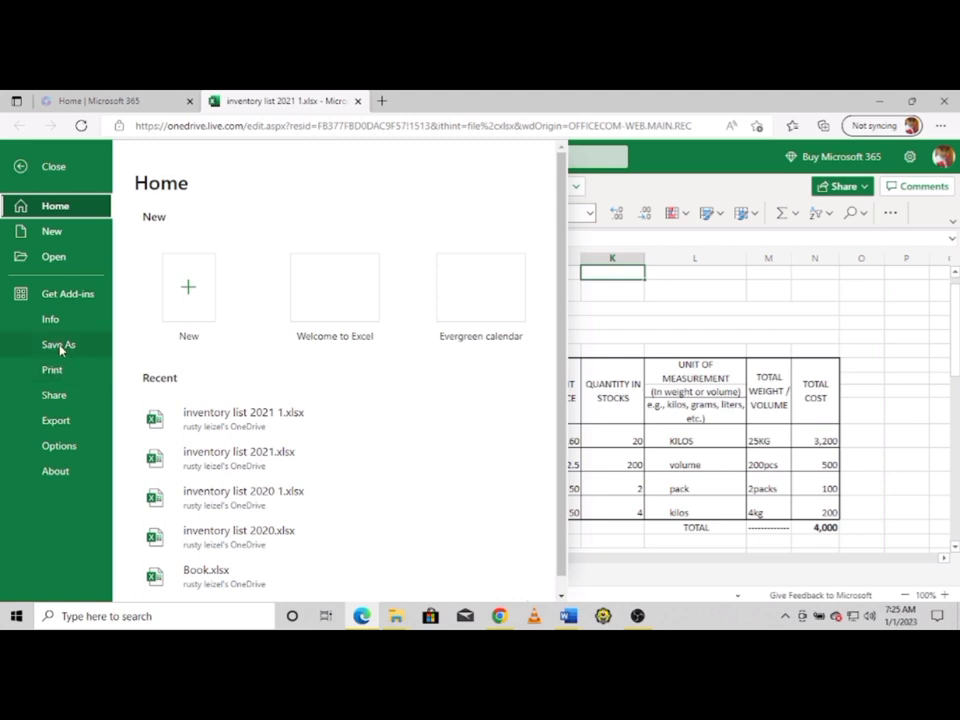
left_click(59, 345)
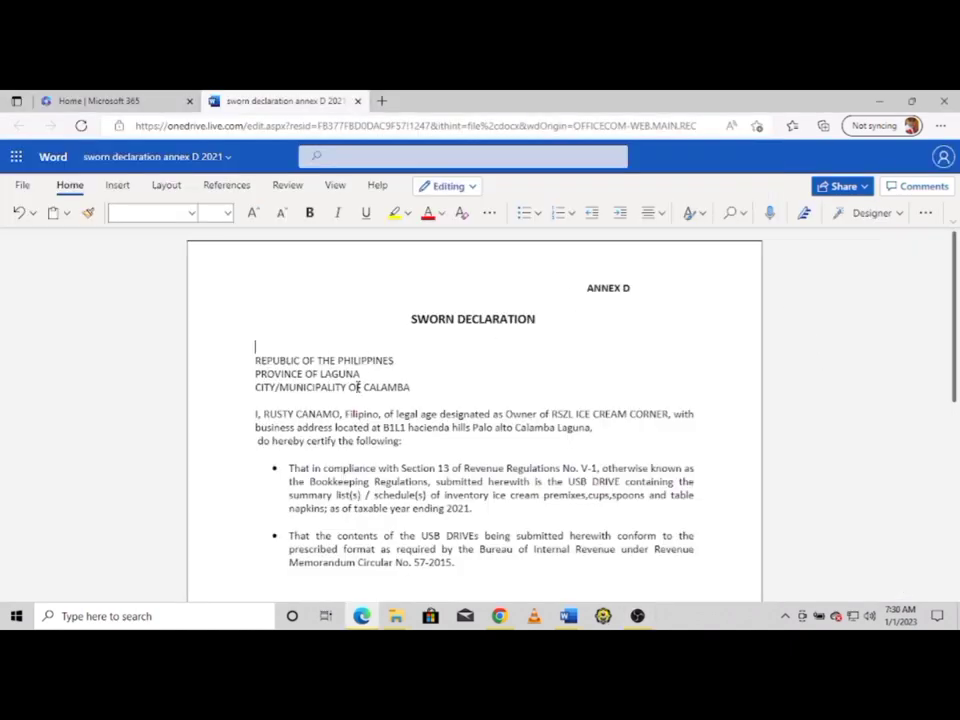
left_click(440, 386)
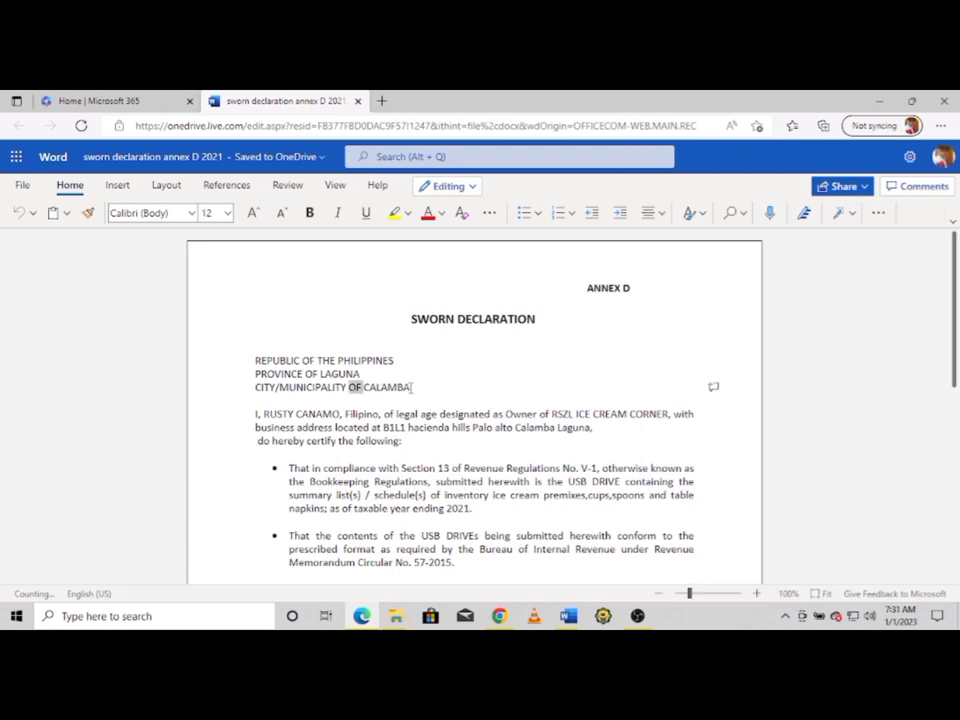
left_click_drag(411, 387, 364, 388)
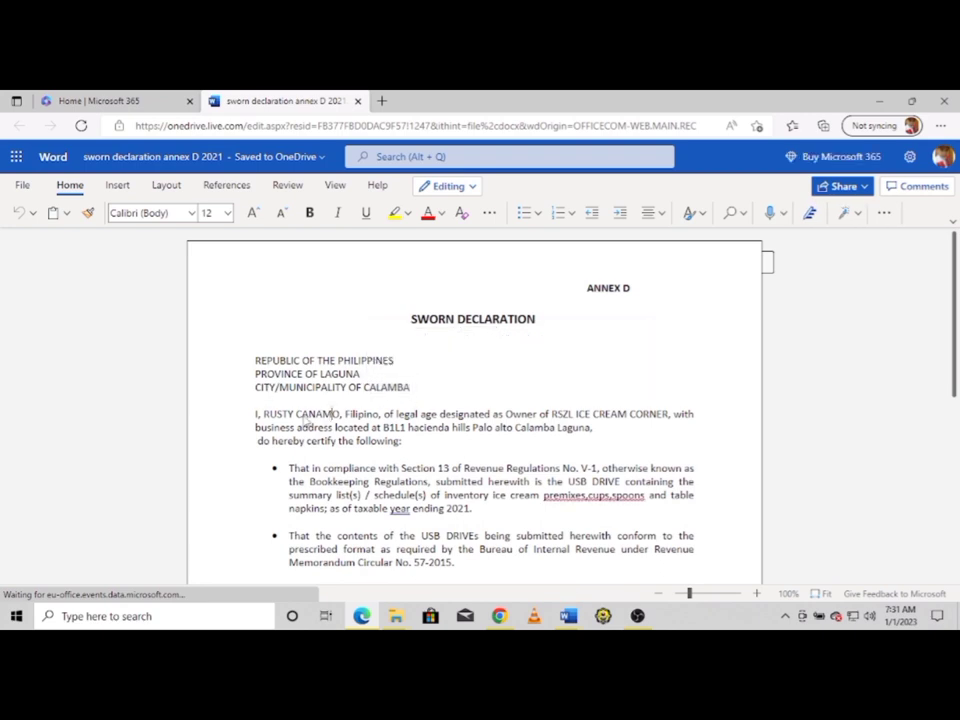
left_click_drag(302, 413, 341, 413)
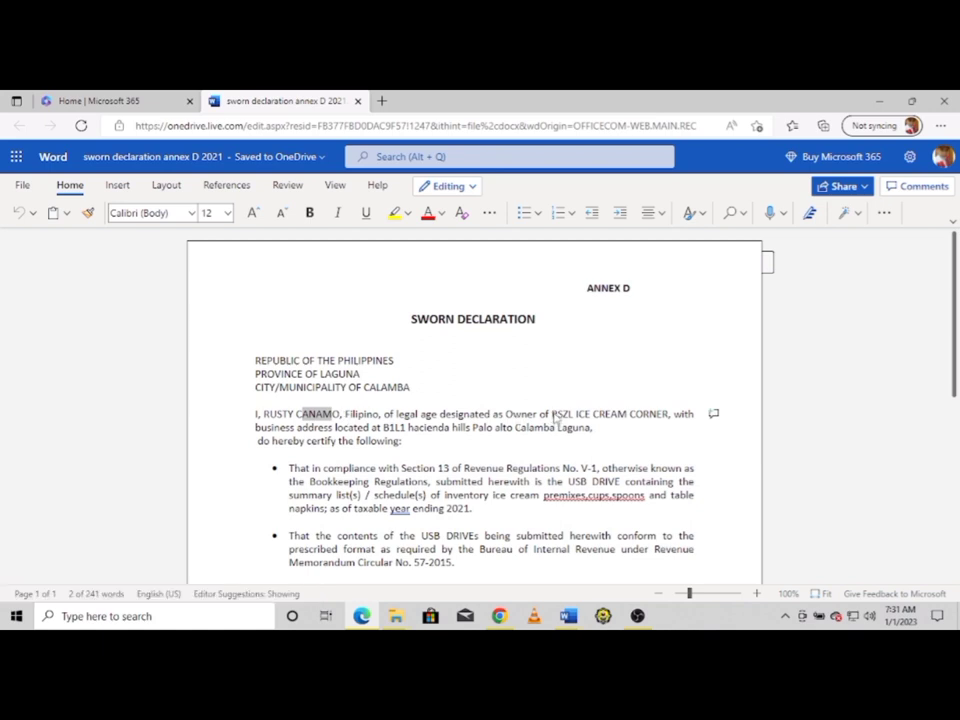
double_click(562, 414)
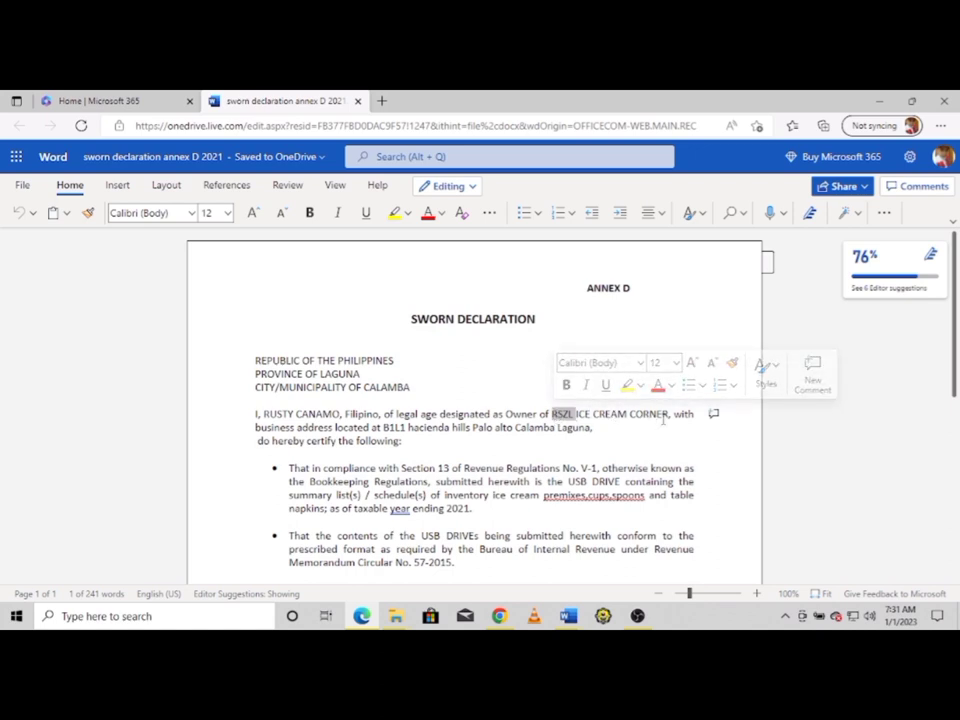
left_click(464, 188)
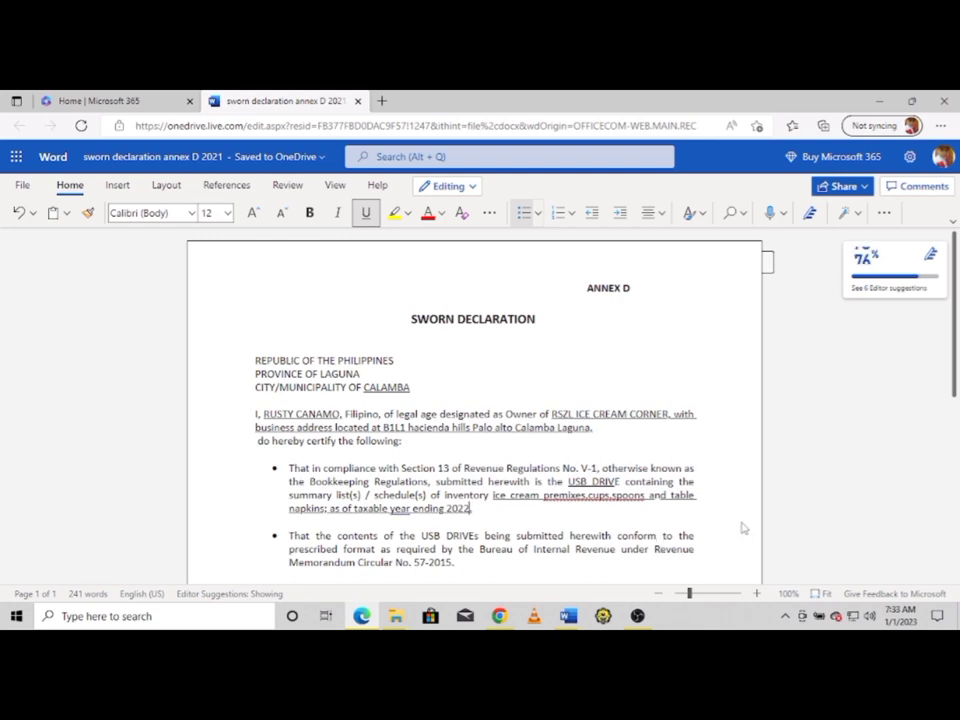
Underline the declaration's filled-in details and change the taxable year ending to 2022
key("ctrl+u")
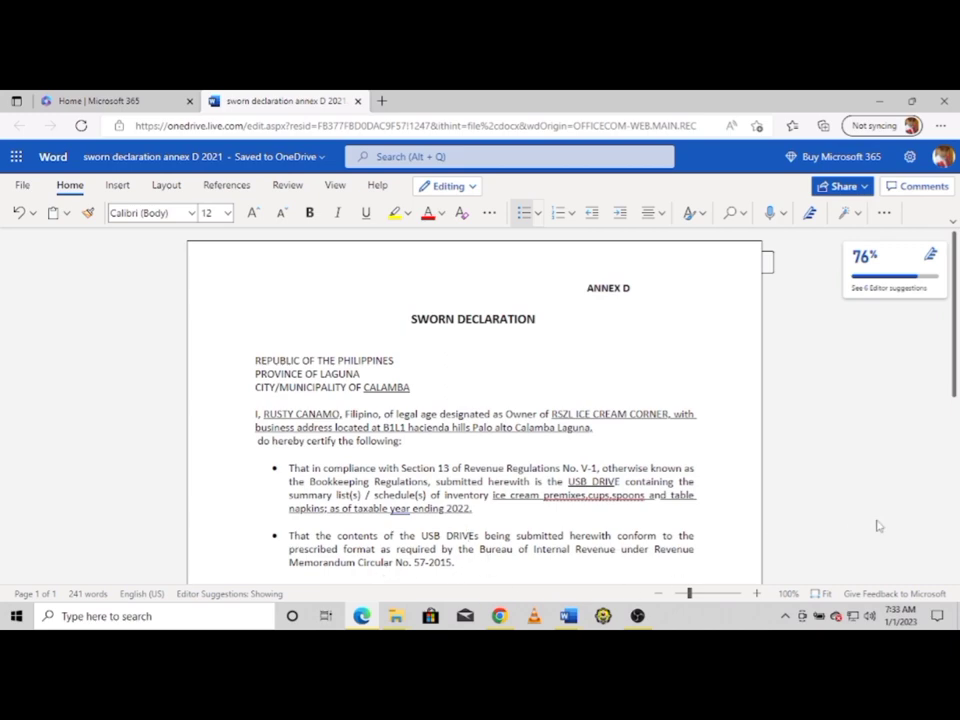
left_click(953, 415)
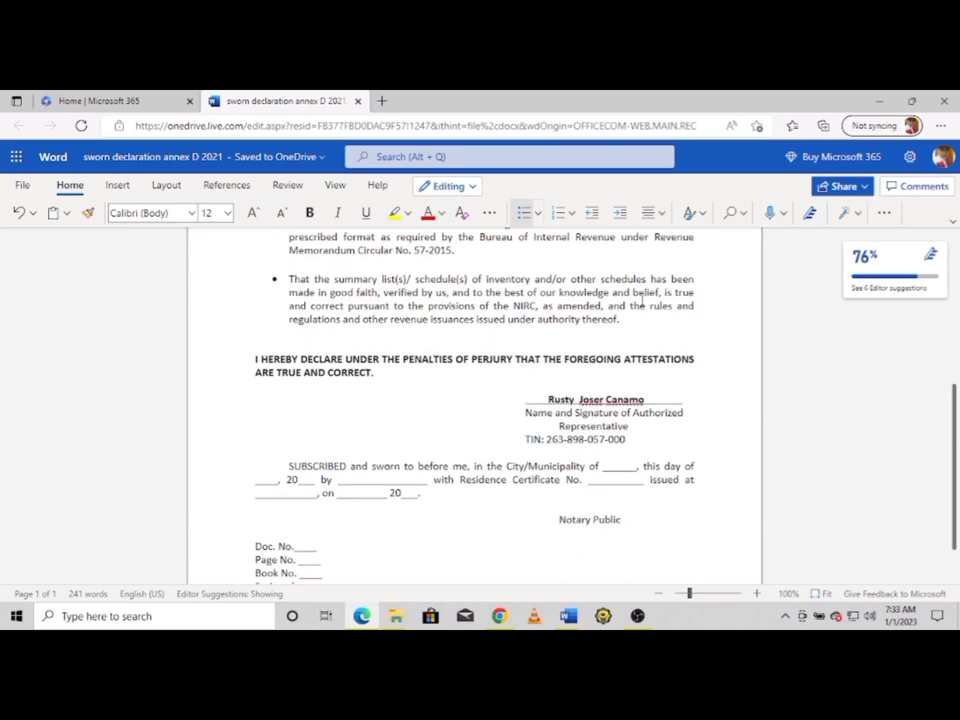